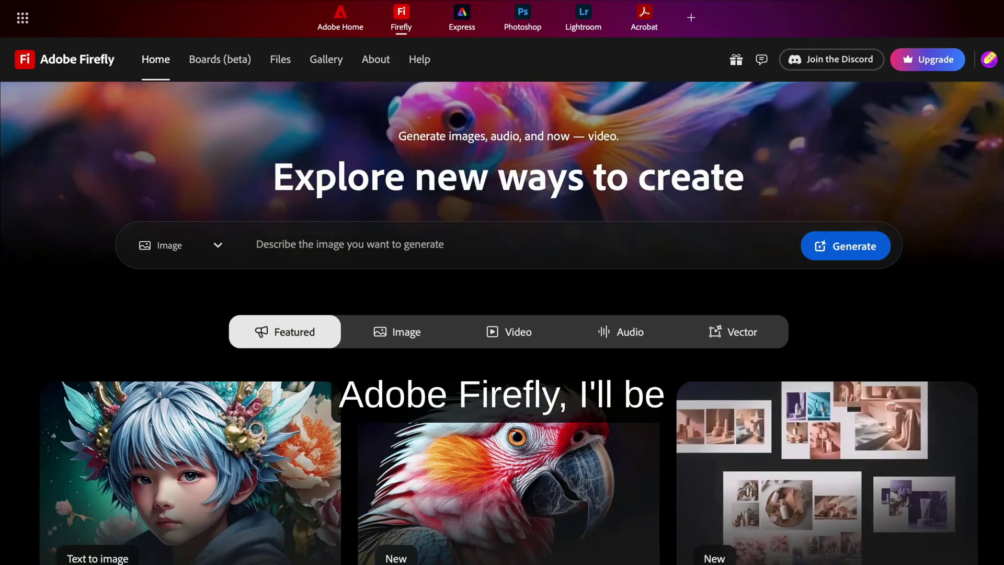
# - Scroll down the home page and preview the Image, Video, Audio and Vector tool tabs before returning to Featured
pyautogui.scroll(-2, 502, 323)
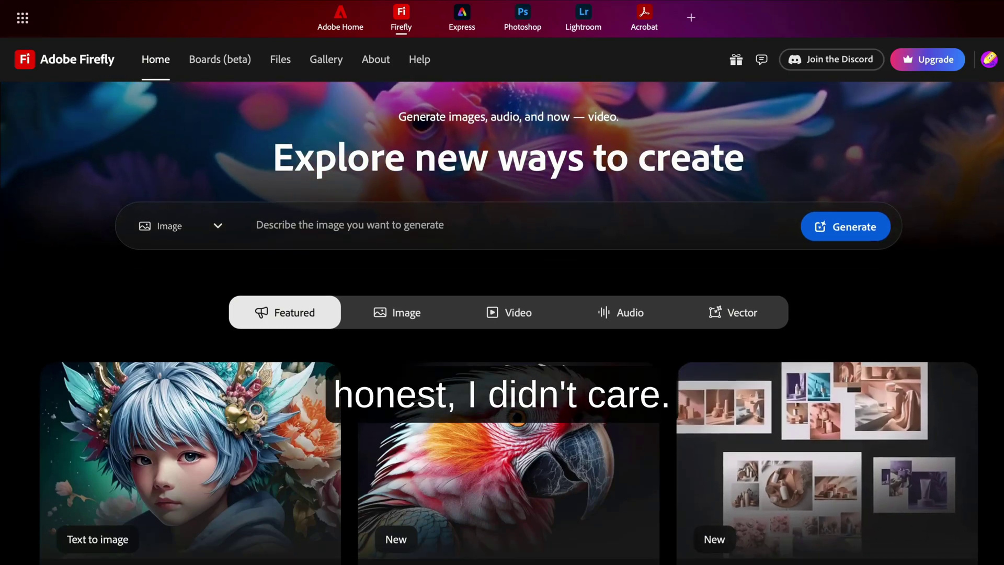
pyautogui.scroll(-2, 502, 323)
pyautogui.scroll(-2, 502, 323)
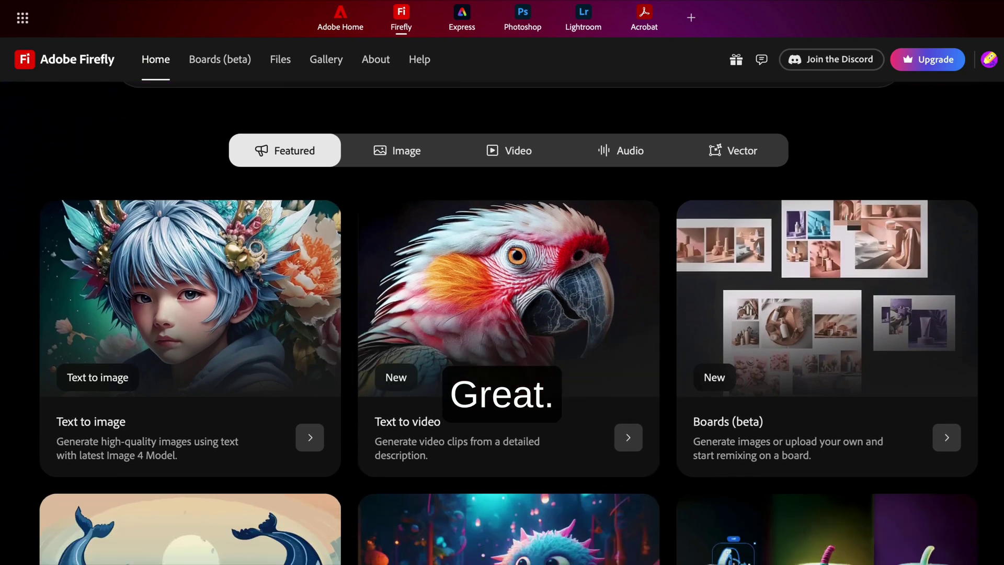
pyautogui.scroll(-1, 503, 324)
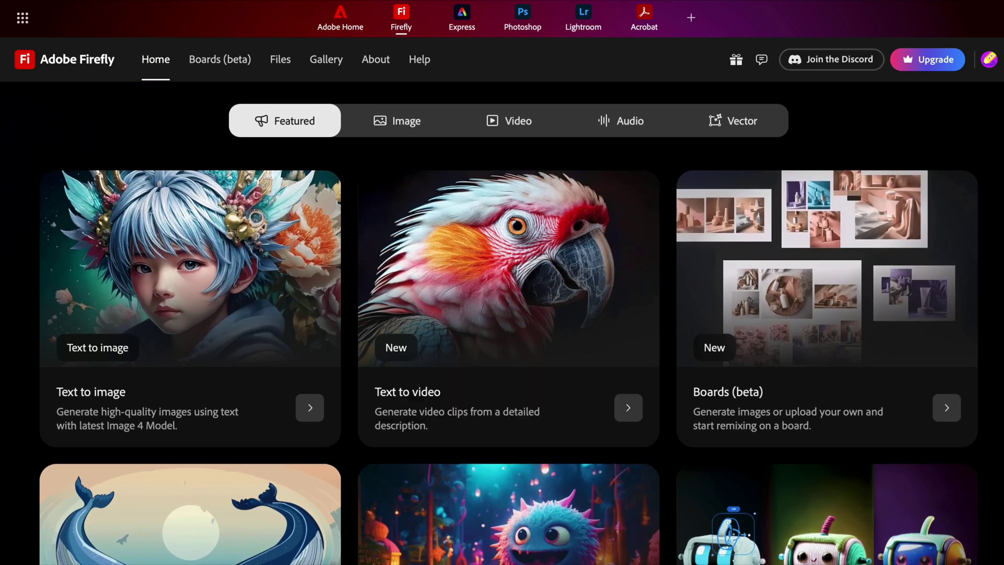
pyautogui.click(403, 129)
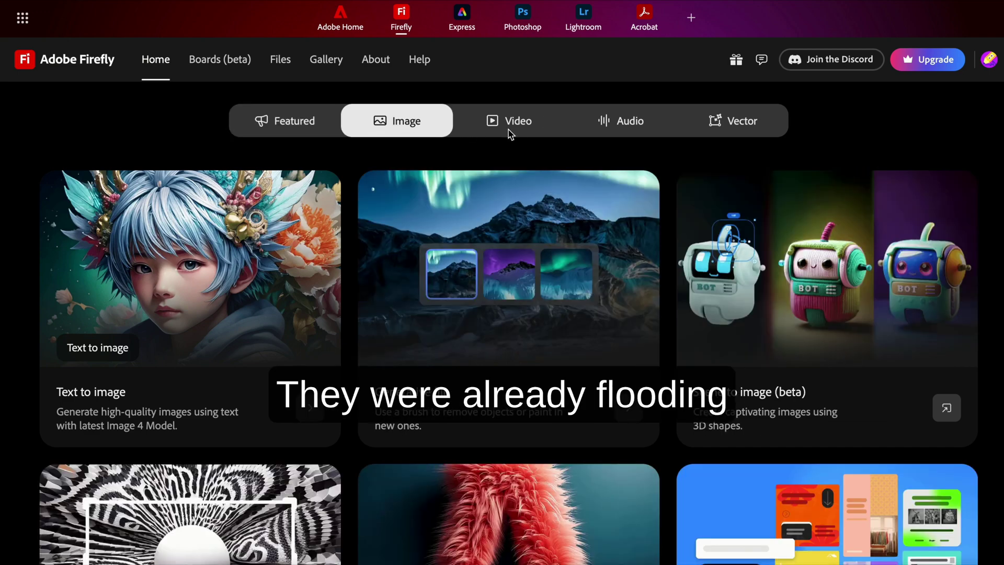
pyautogui.click(522, 135)
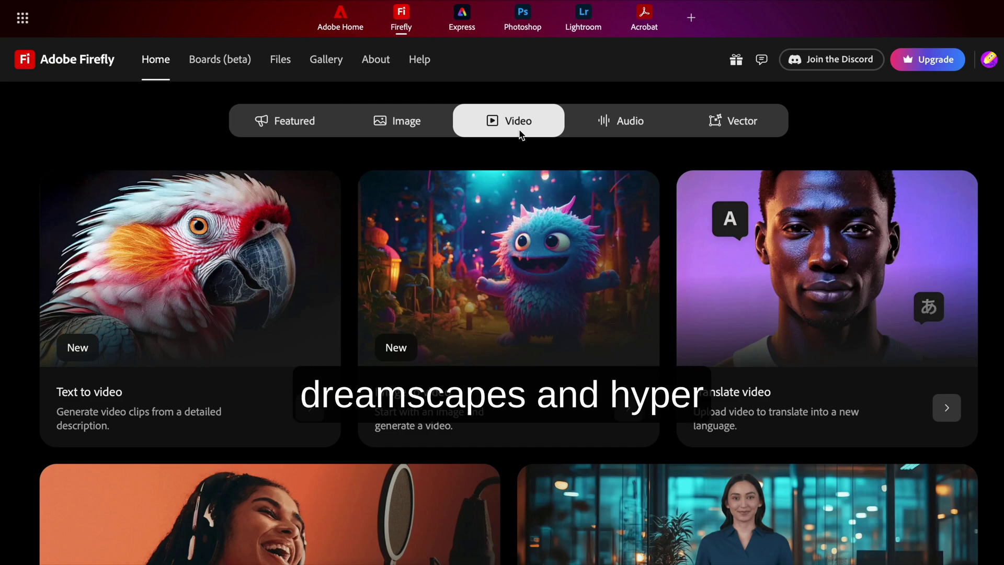
pyautogui.click(627, 133)
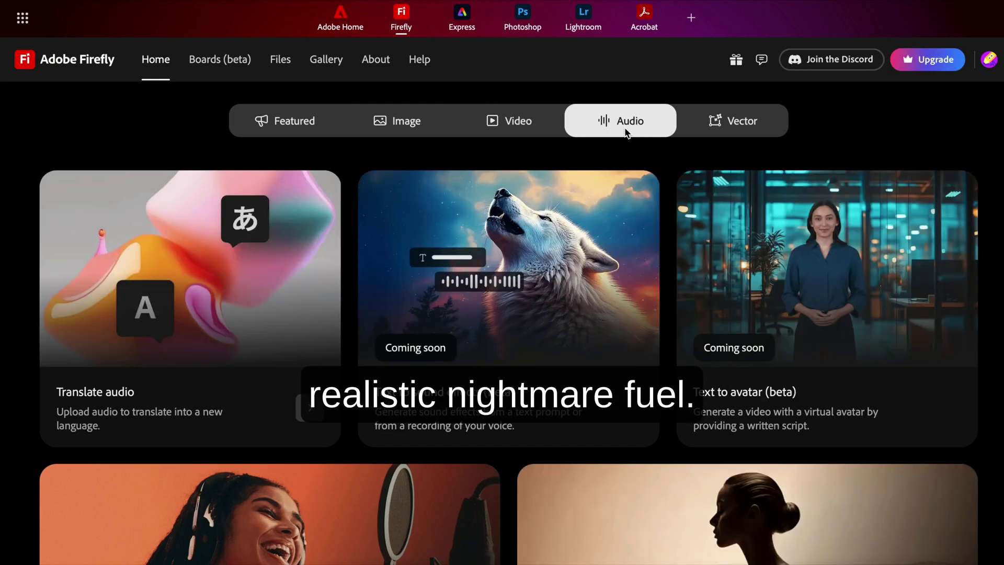
pyautogui.click(750, 125)
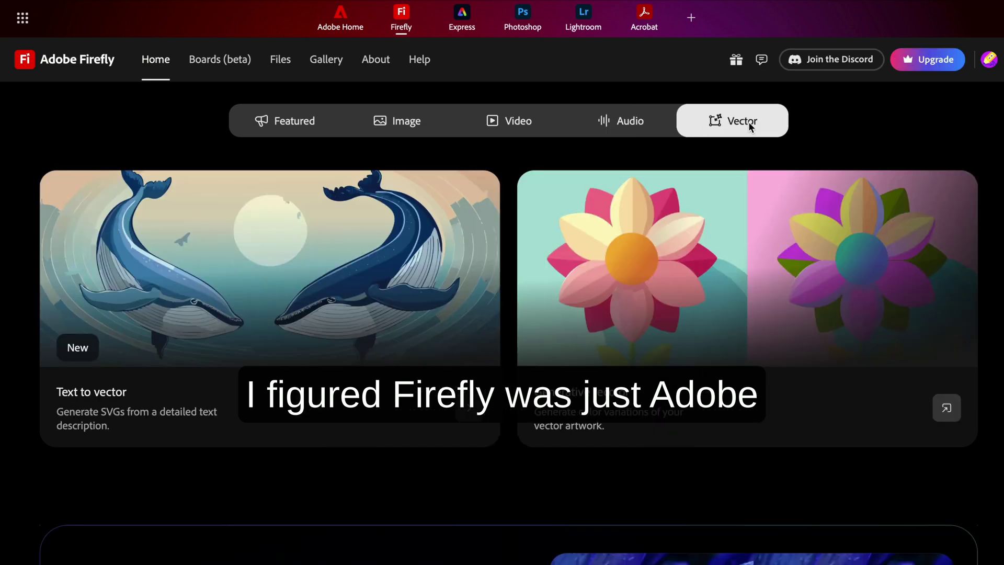
pyautogui.click(297, 122)
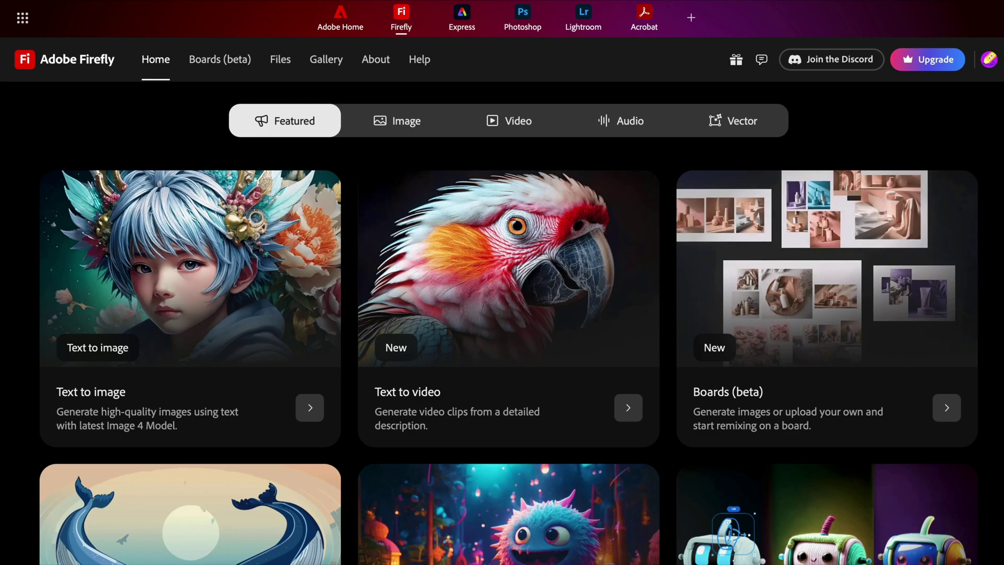
# - Scroll to the gallery section and choose 'View full gallery'
pyautogui.scroll(-1, 502, 313)
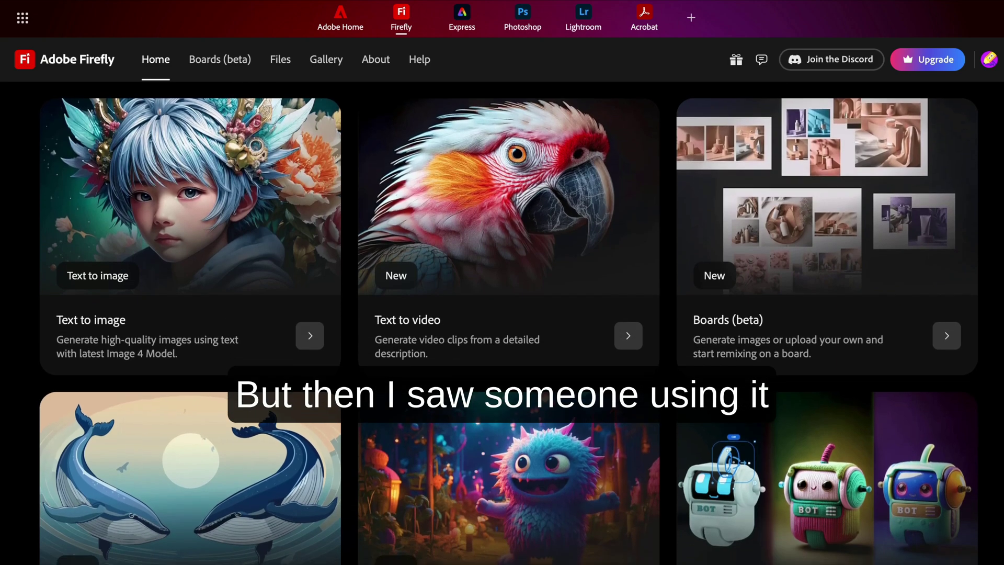
pyautogui.scroll(-3, 502, 313)
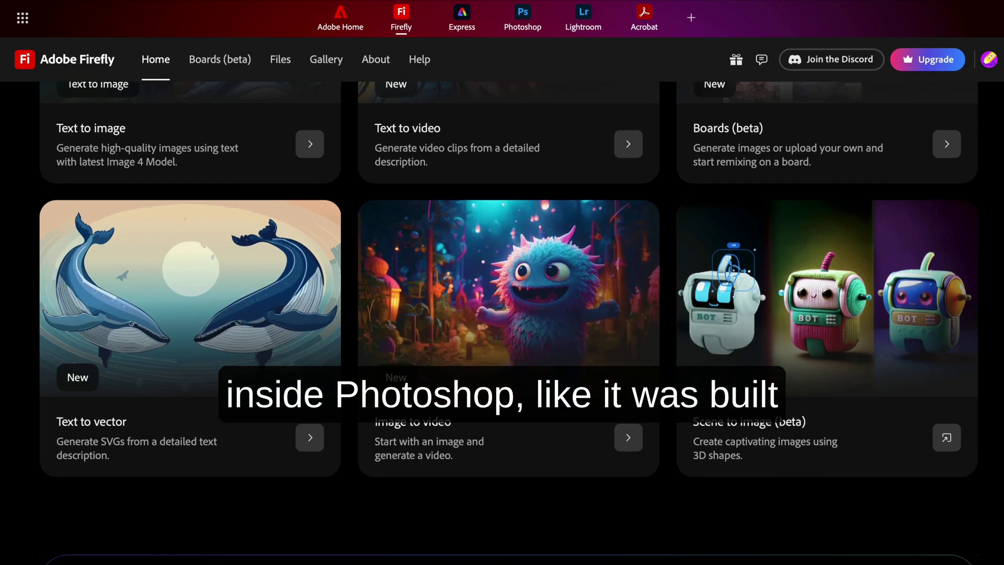
pyautogui.scroll(-2, 503, 314)
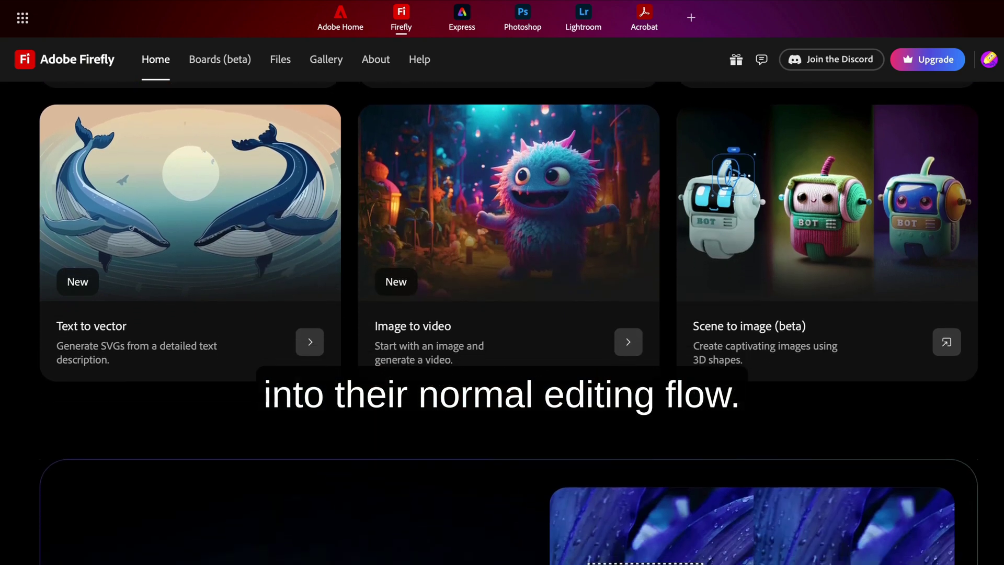
pyautogui.scroll(-5, 503, 314)
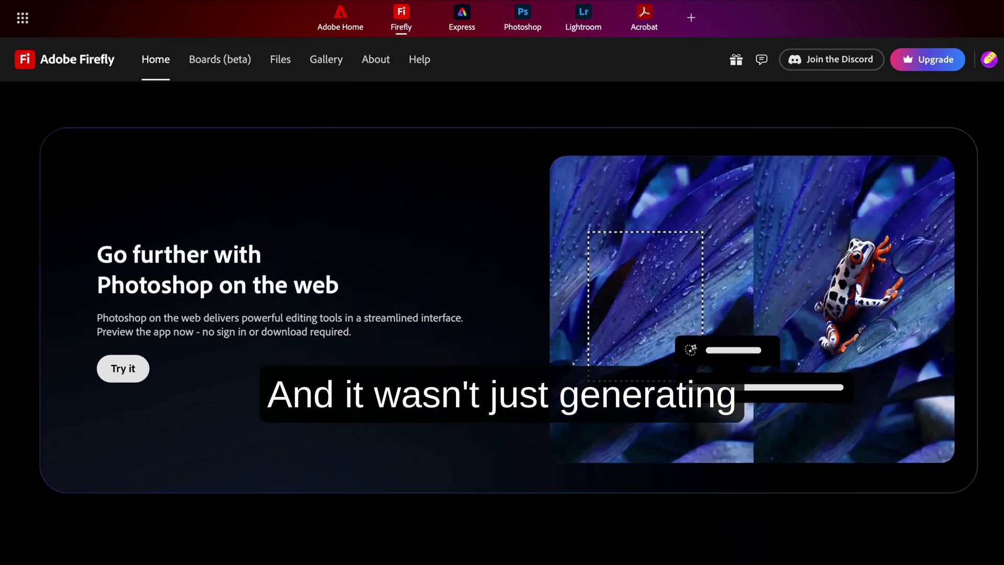
pyautogui.scroll(-4, 502, 314)
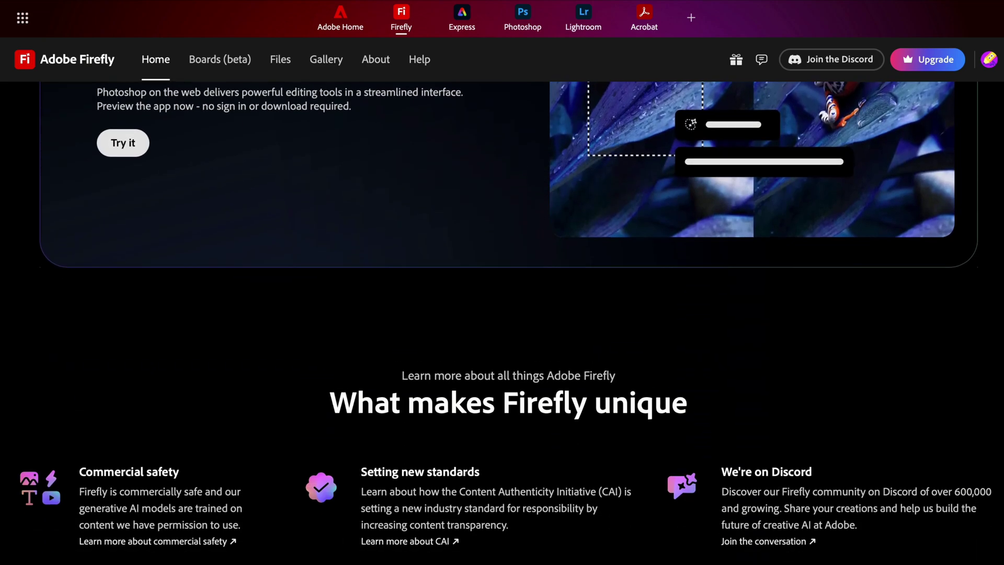
pyautogui.scroll(-4, 502, 314)
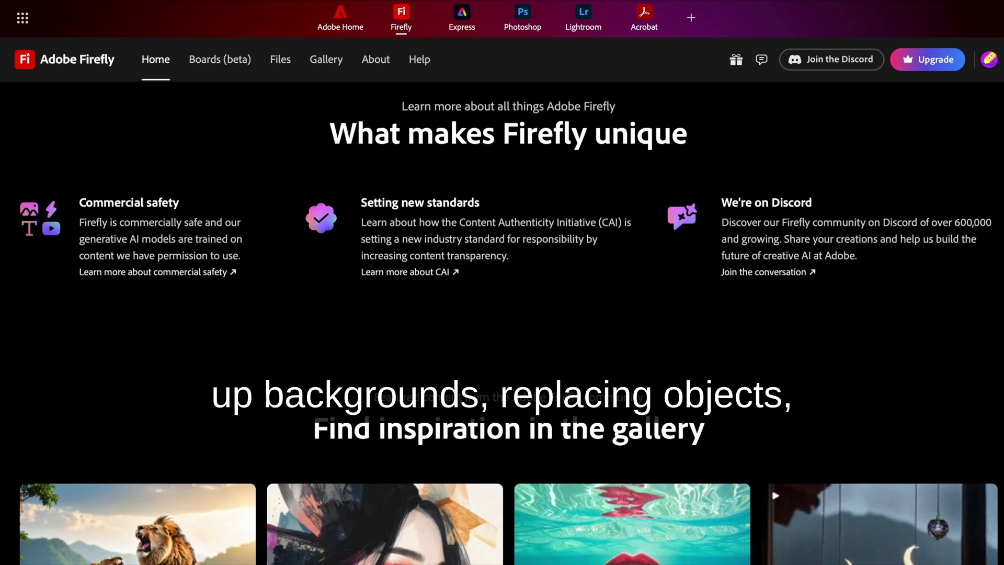
pyautogui.scroll(-4, 503, 314)
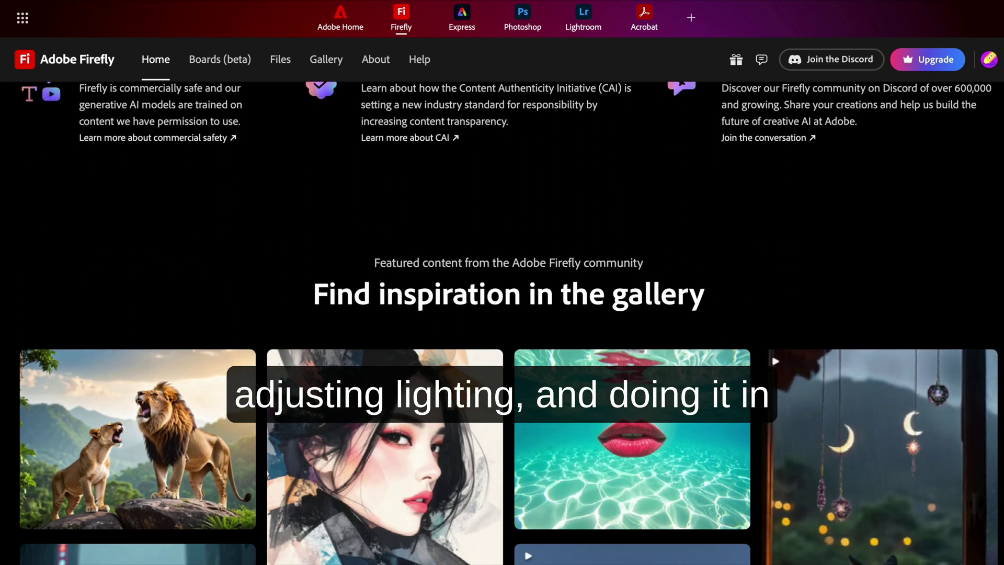
pyautogui.scroll(-1, 502, 314)
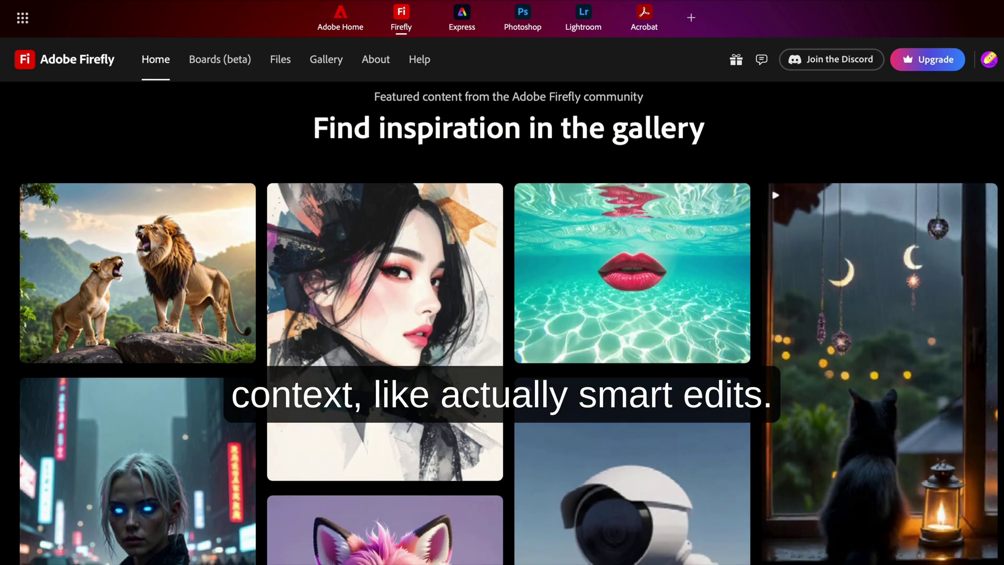
pyautogui.scroll(-2, 502, 314)
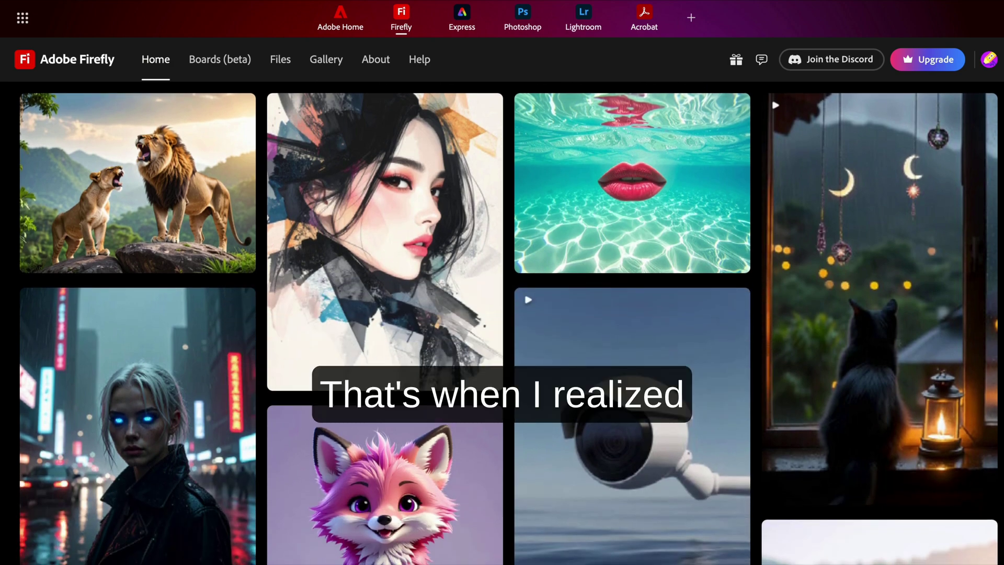
pyautogui.scroll(-5, 503, 313)
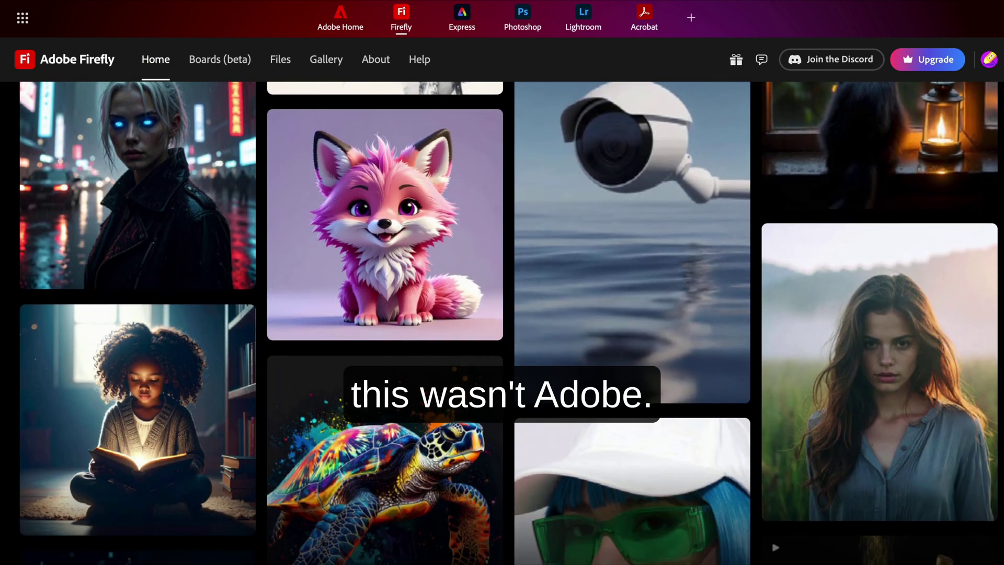
pyautogui.scroll(-4, 502, 314)
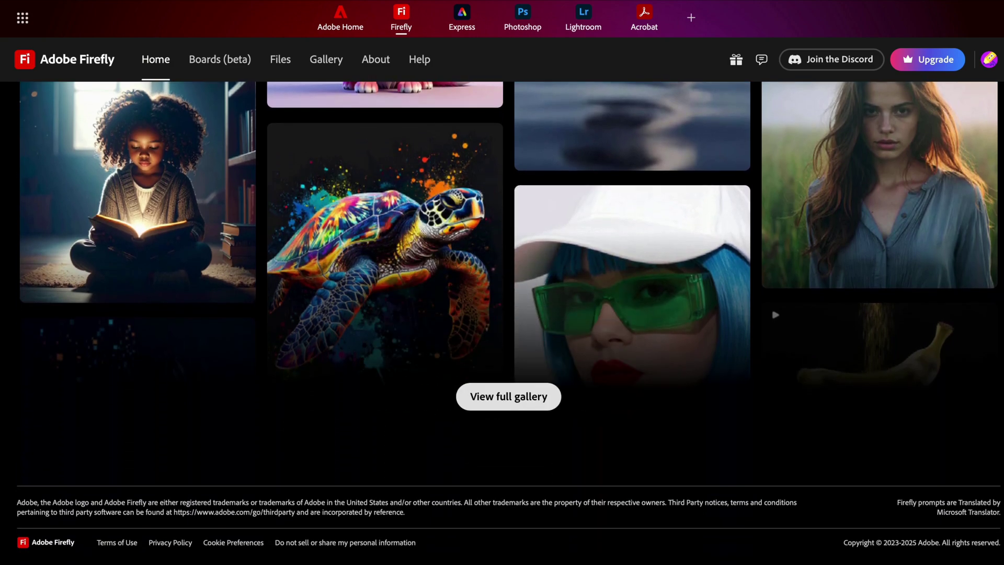
pyautogui.click(546, 396)
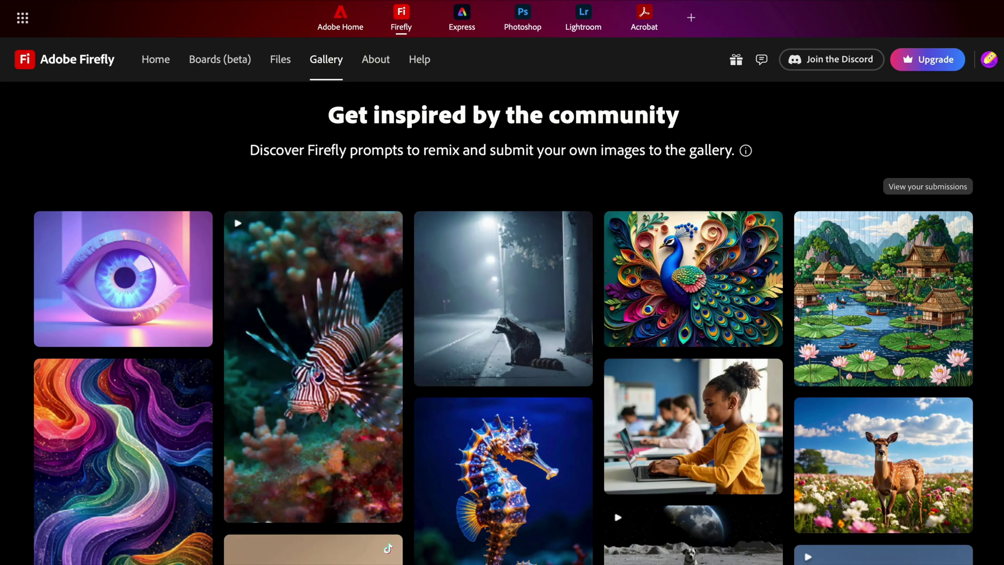
# - Scroll through the community Gallery grid of images and short videos
pyautogui.scroll(-6, 503, 324)
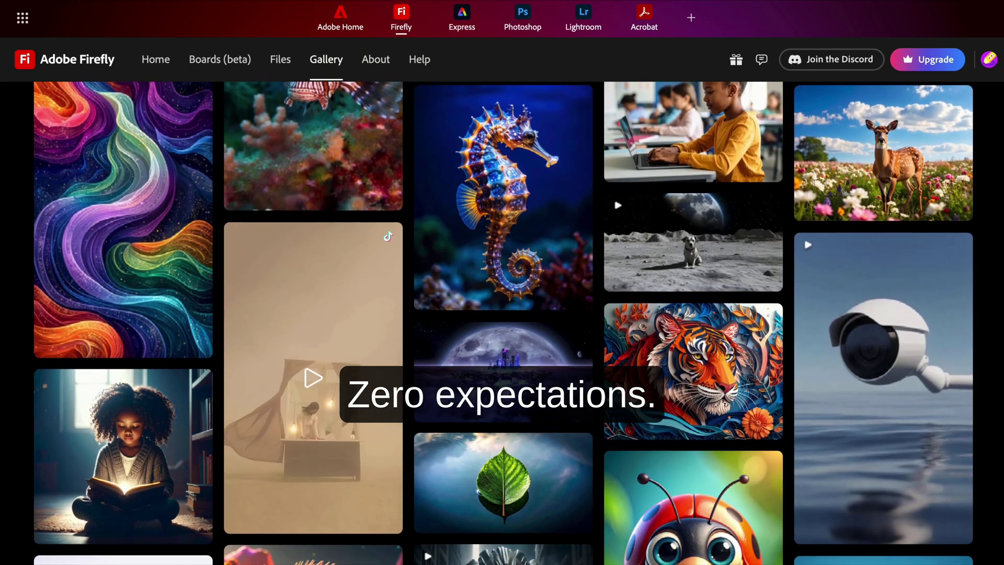
pyautogui.scroll(-4, 502, 325)
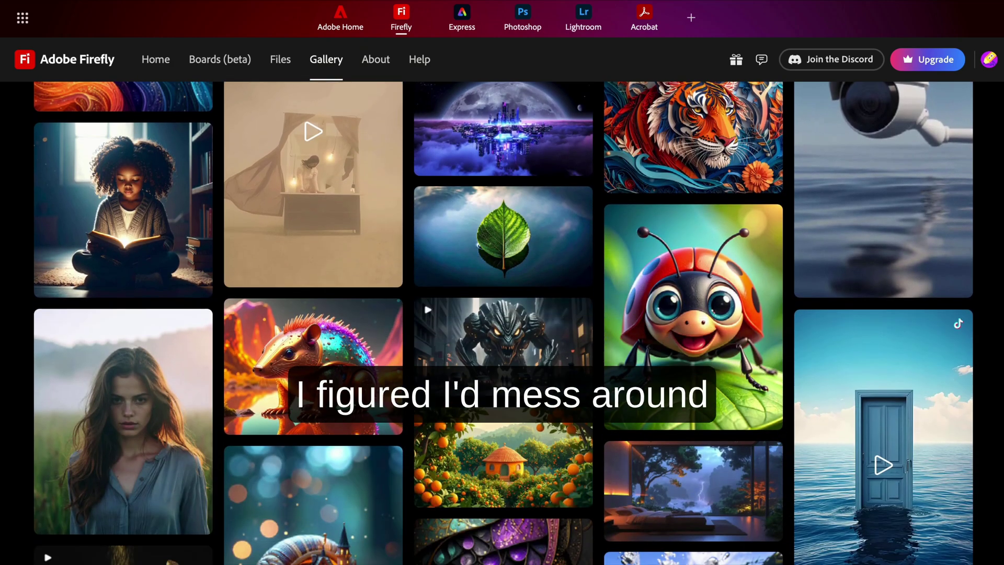
pyautogui.scroll(-4, 502, 325)
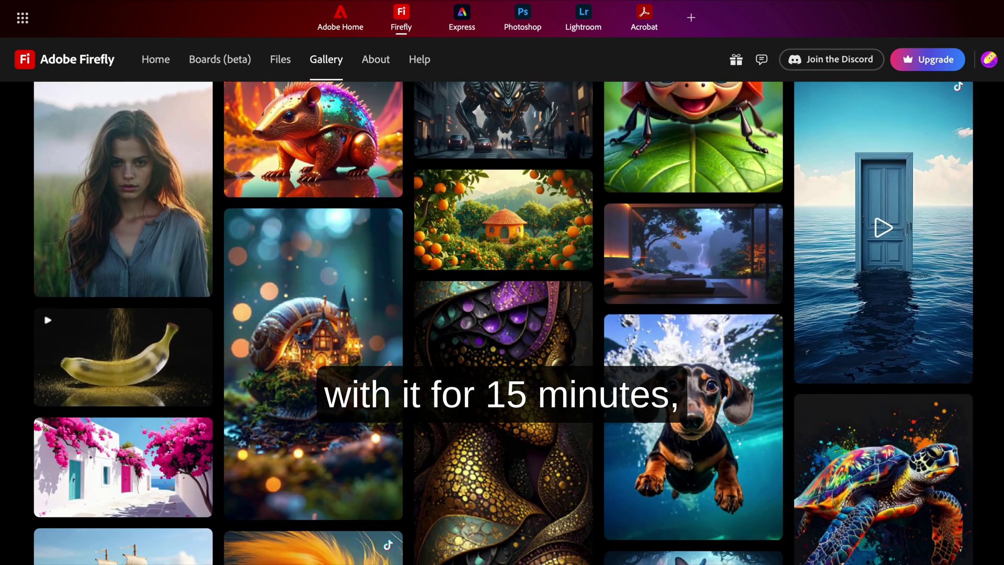
pyautogui.scroll(-4, 503, 324)
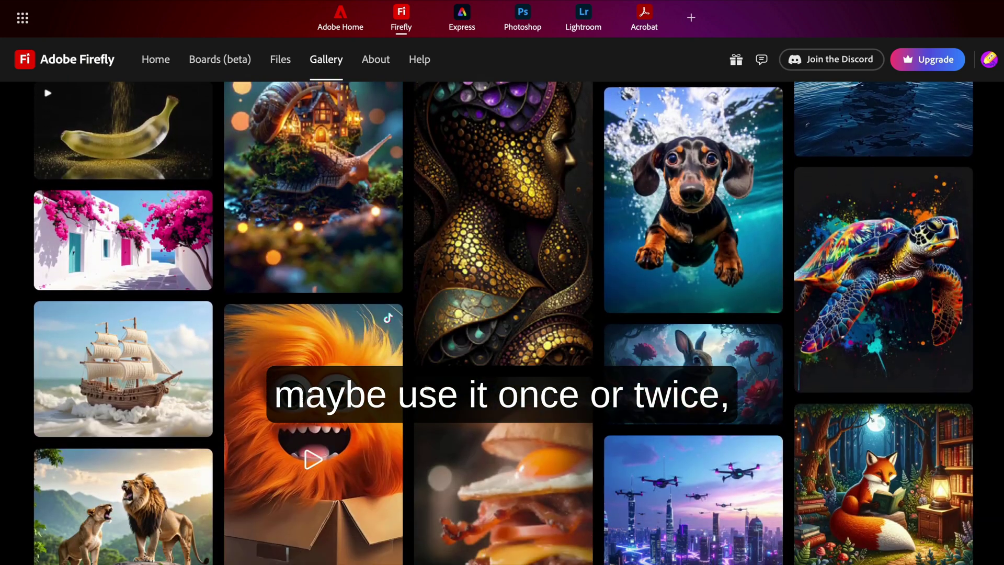
pyautogui.scroll(-4, 502, 325)
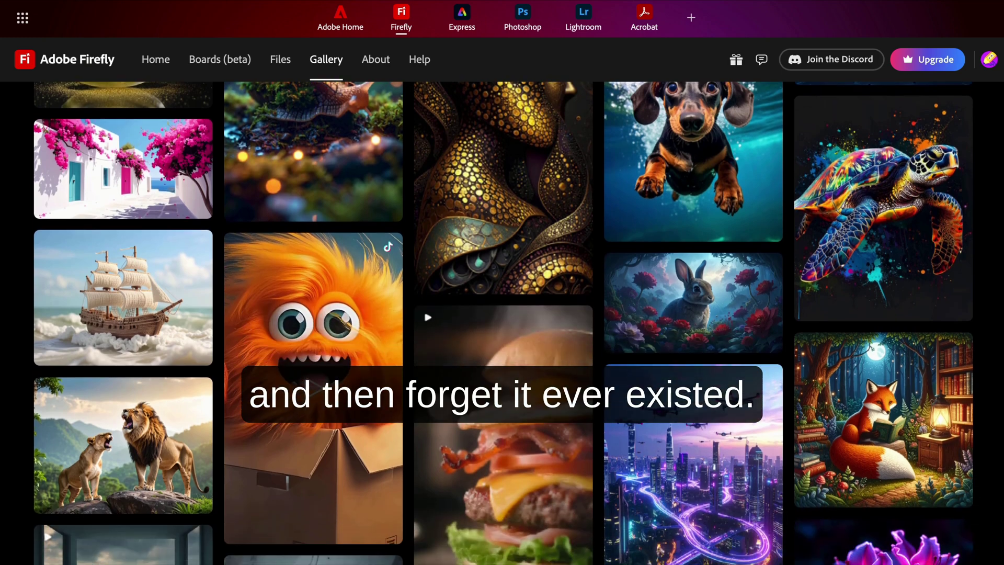
pyautogui.scroll(-5, 502, 325)
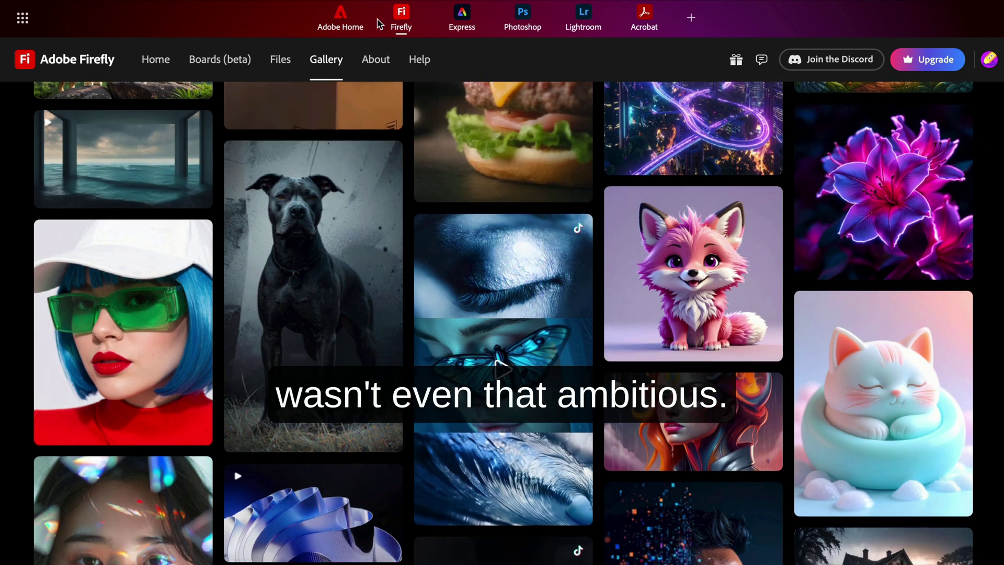
# - Go to the Boards (beta) page and scroll down to Featured projects
pyautogui.click(212, 63)
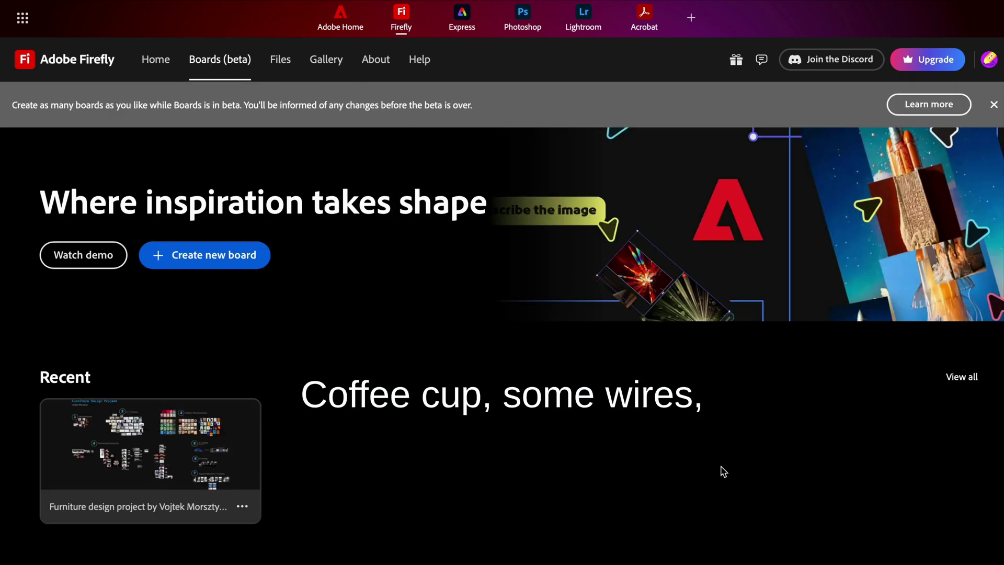
pyautogui.scroll(-8, 727, 470)
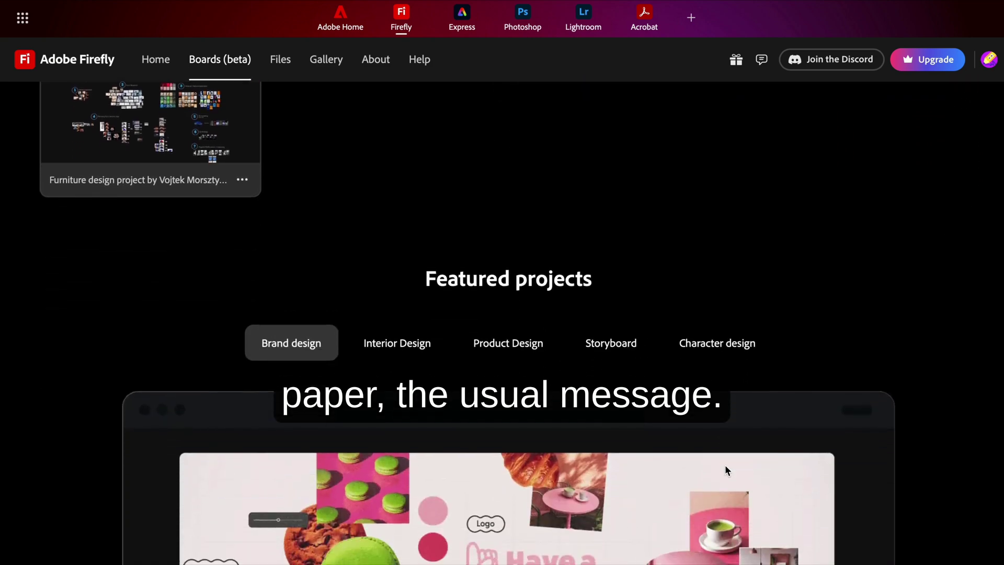
pyautogui.scroll(-3, 725, 465)
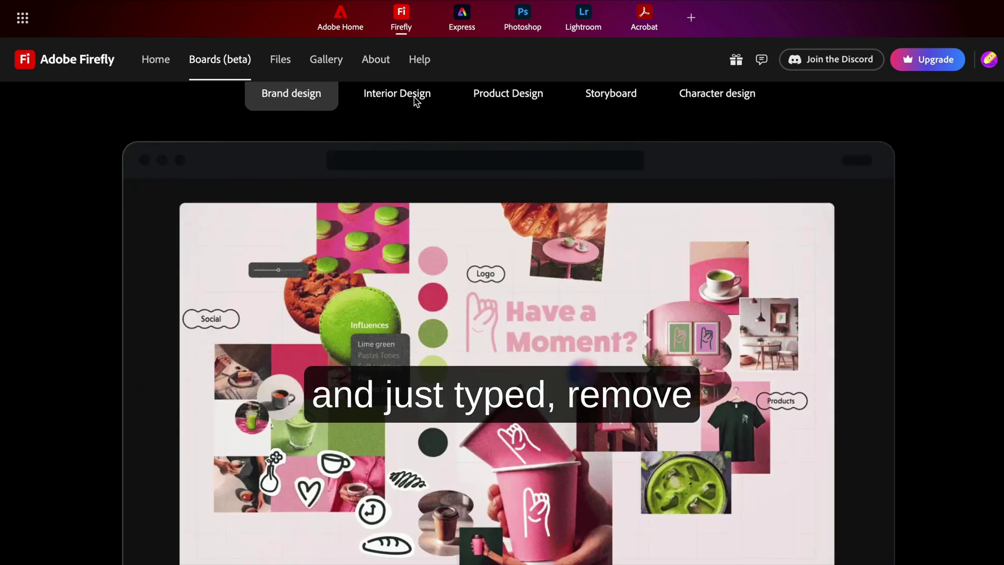
# - Preview the Interior Design, Product Design, Storyboard and Character design moodboards, then scroll to Create board
pyautogui.click(418, 101)
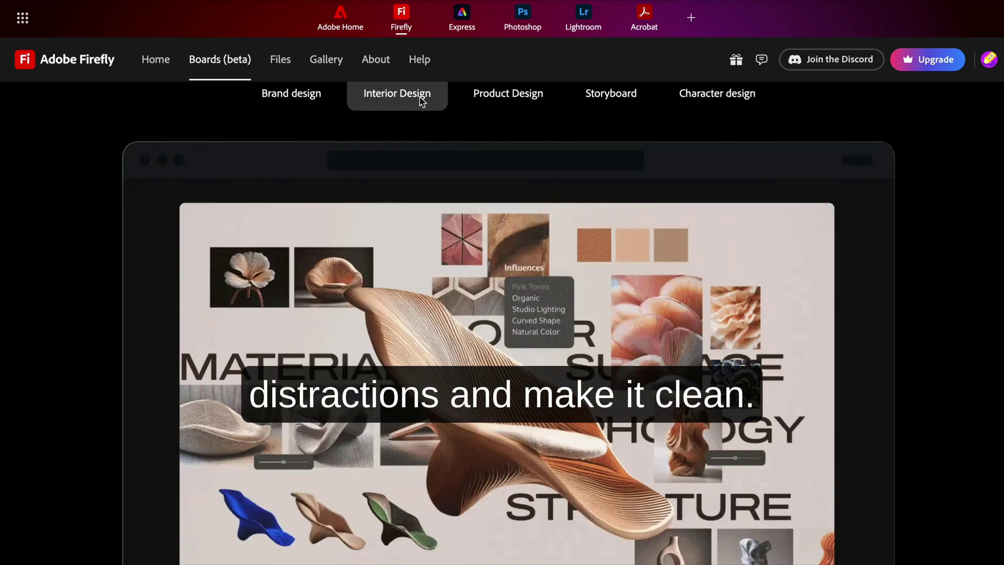
pyautogui.click(515, 102)
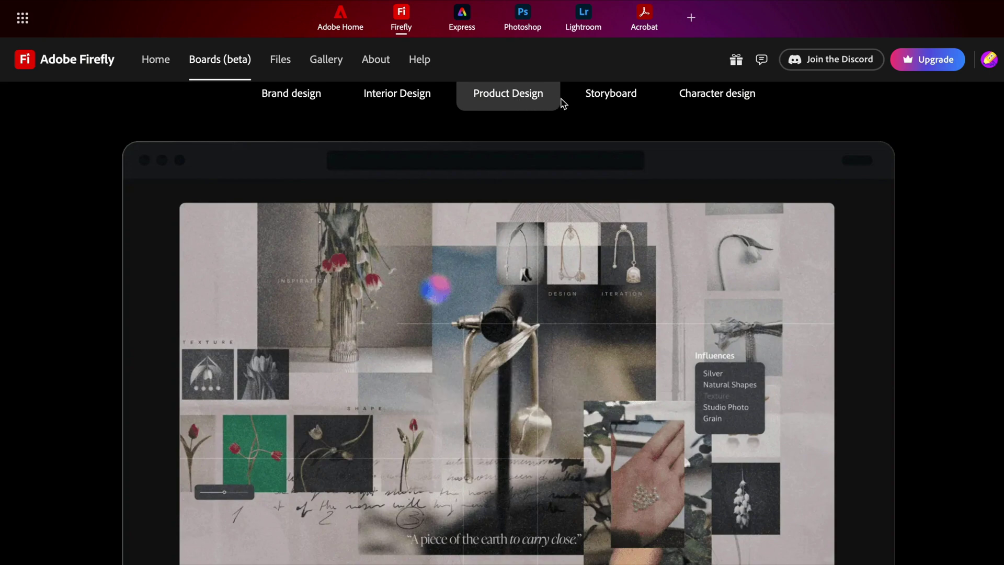
pyautogui.click(630, 99)
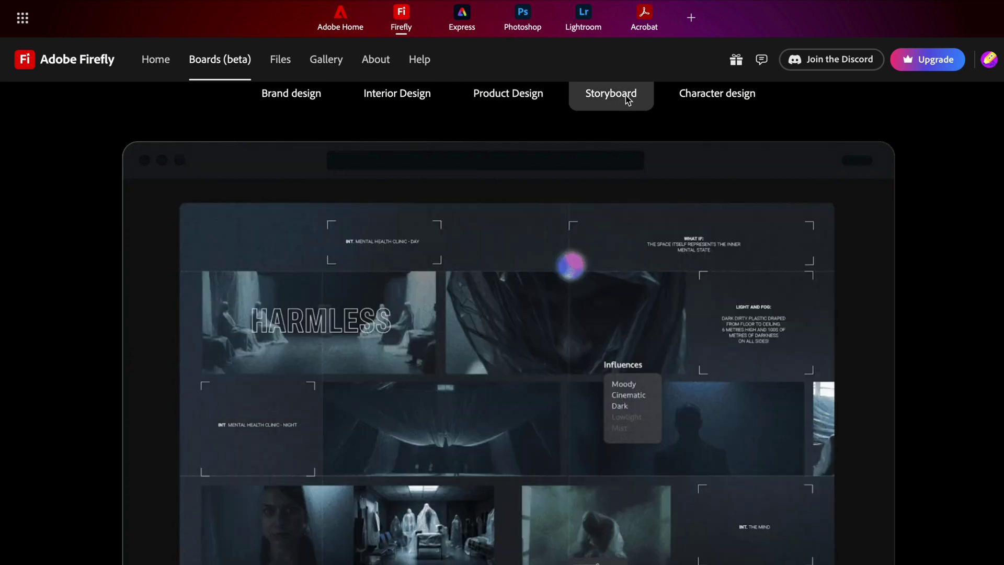
pyautogui.click(696, 102)
pyautogui.scroll(-9, 502, 314)
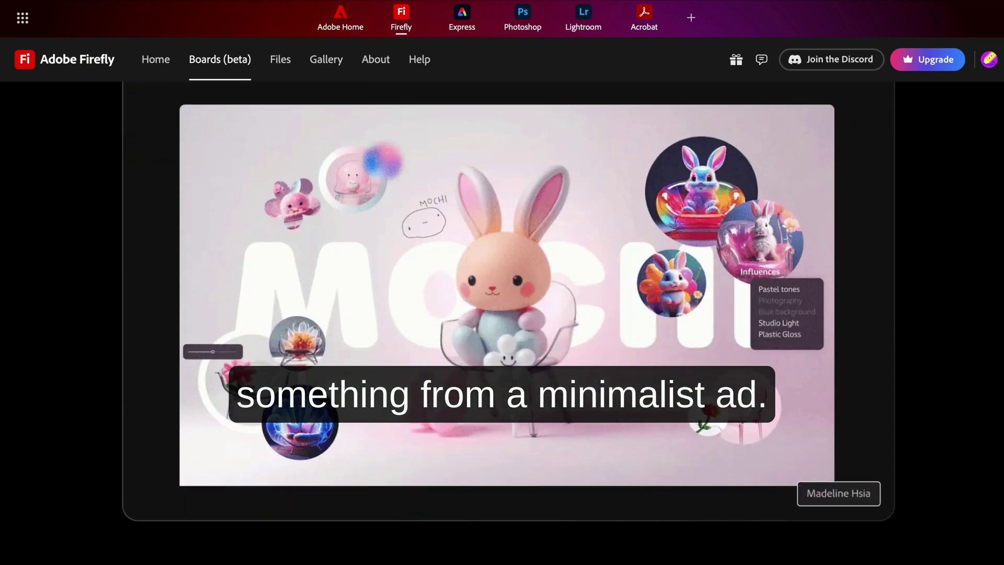
pyautogui.scroll(-1, 502, 314)
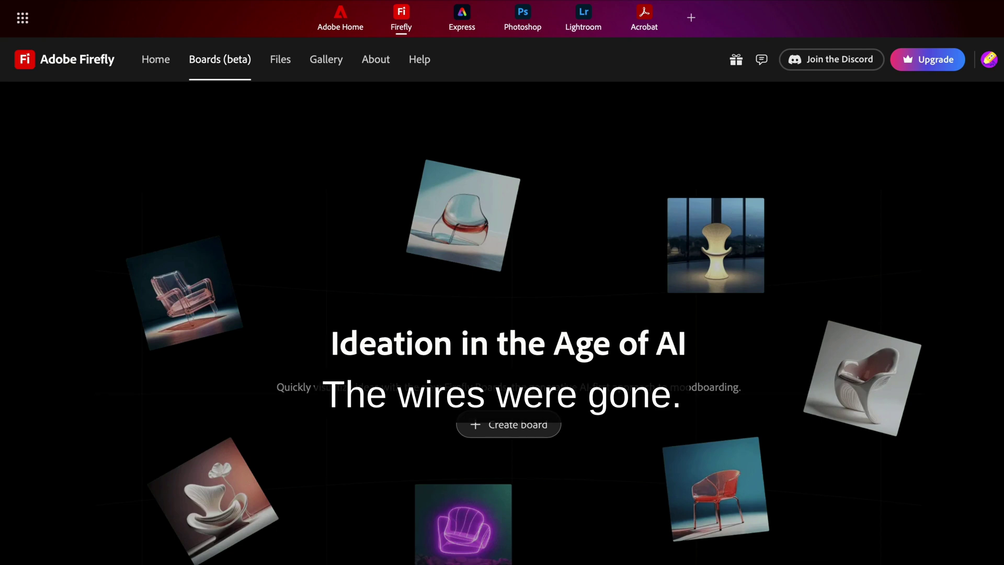
pyautogui.scroll(-2, 502, 314)
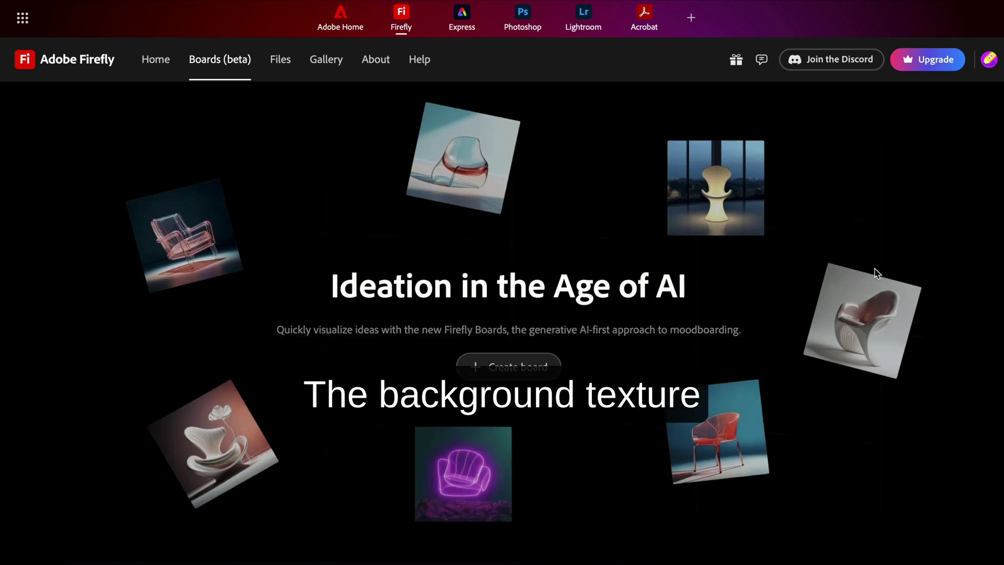
# - Create a new Firefly board
pyautogui.click(486, 372)
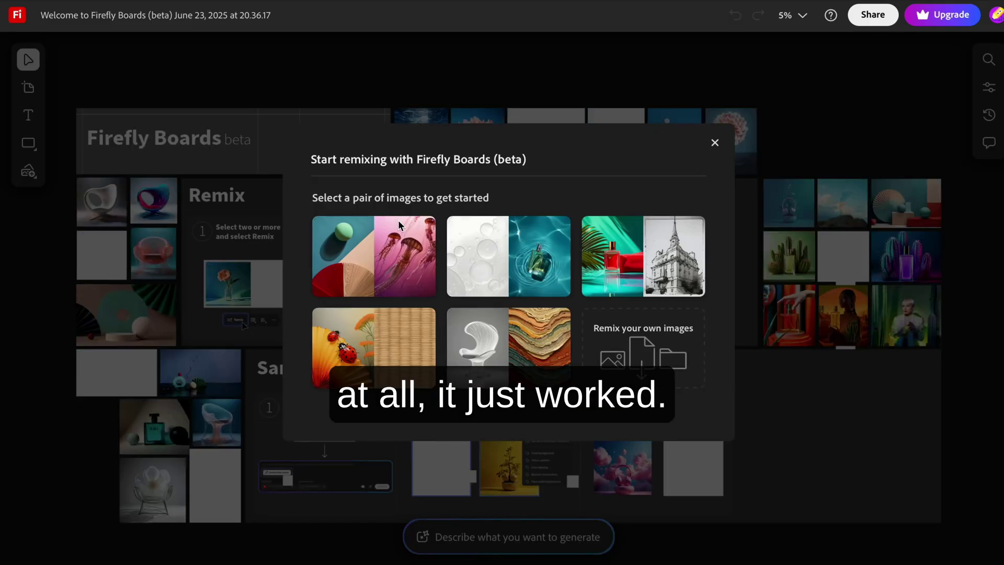
# - Place the jellyfish and teal image pair on the board and enlarge it
pyautogui.click(398, 254)
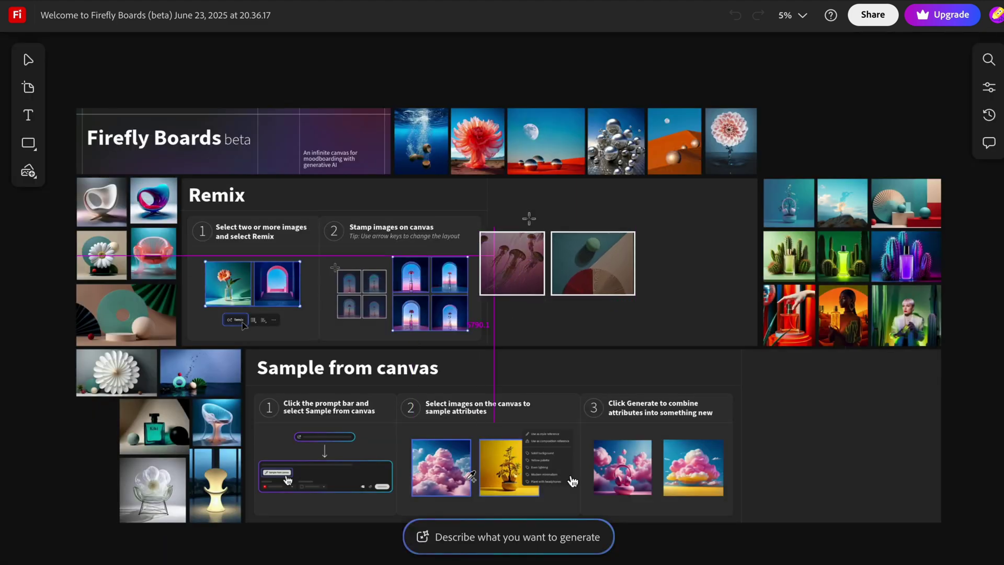
pyautogui.click(587, 269)
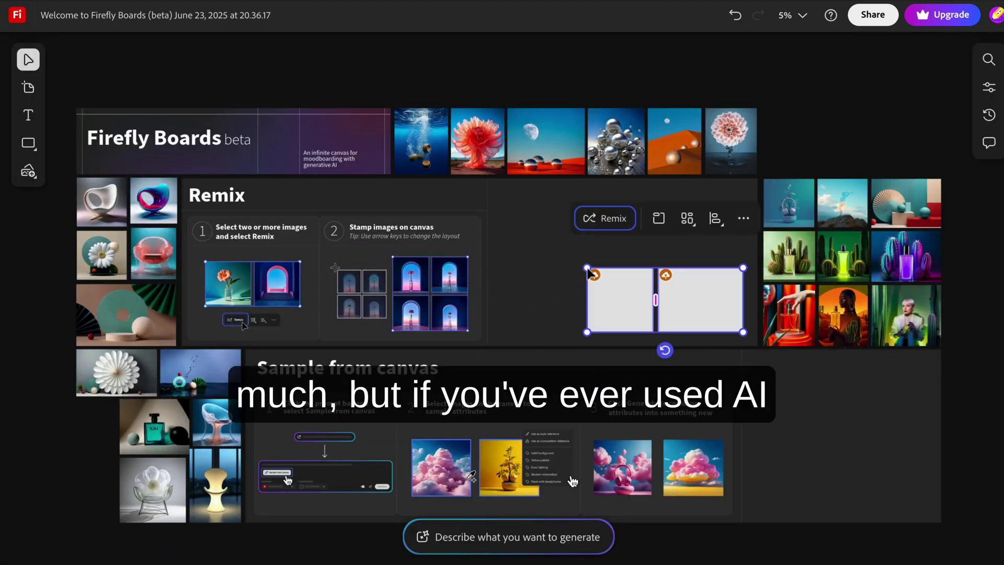
pyautogui.moveTo(586, 269); pyautogui.dragTo(492, 220)
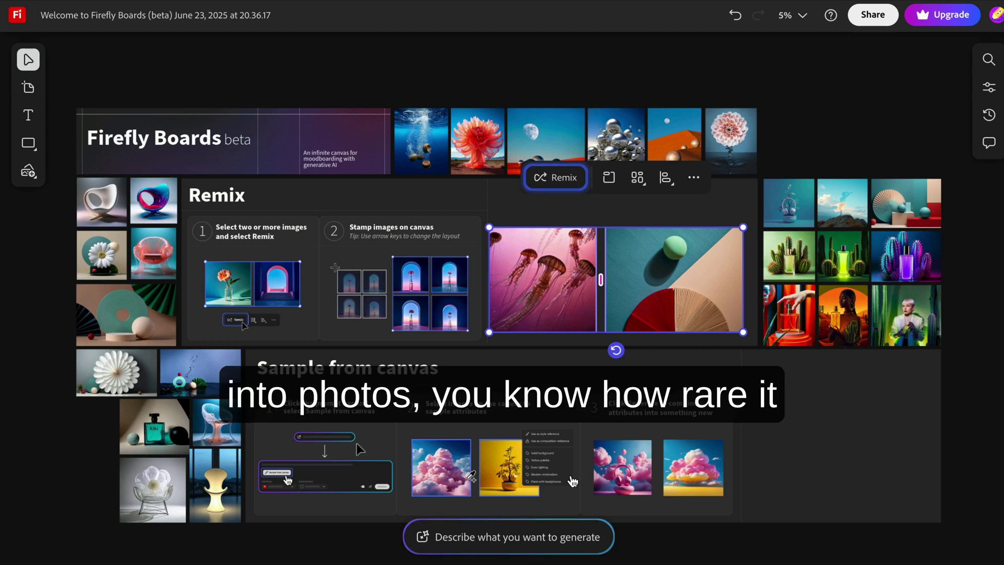
# - Bring up the full image generation panel, then close it and deselect the pair
pyautogui.click(487, 532)
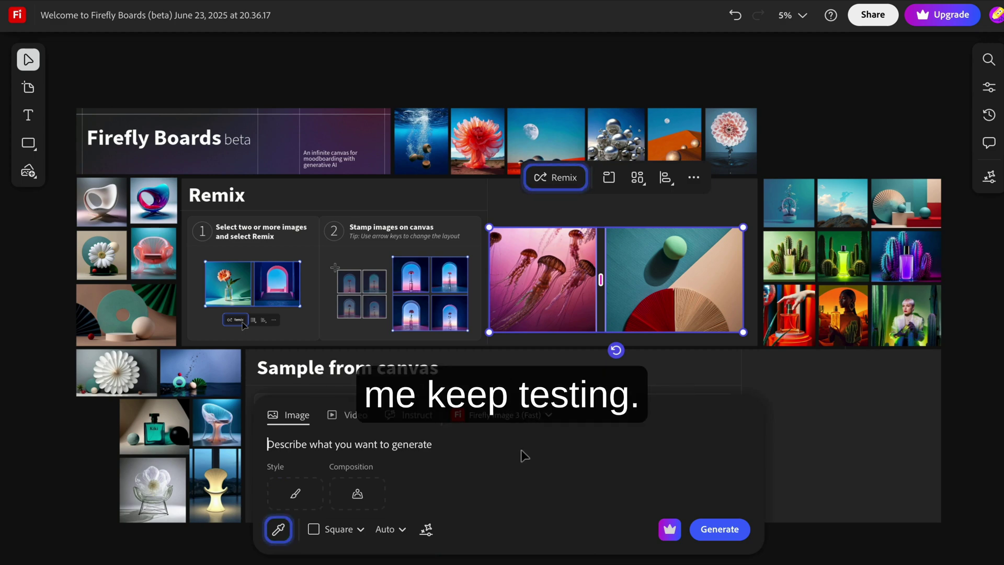
pyautogui.click(173, 81)
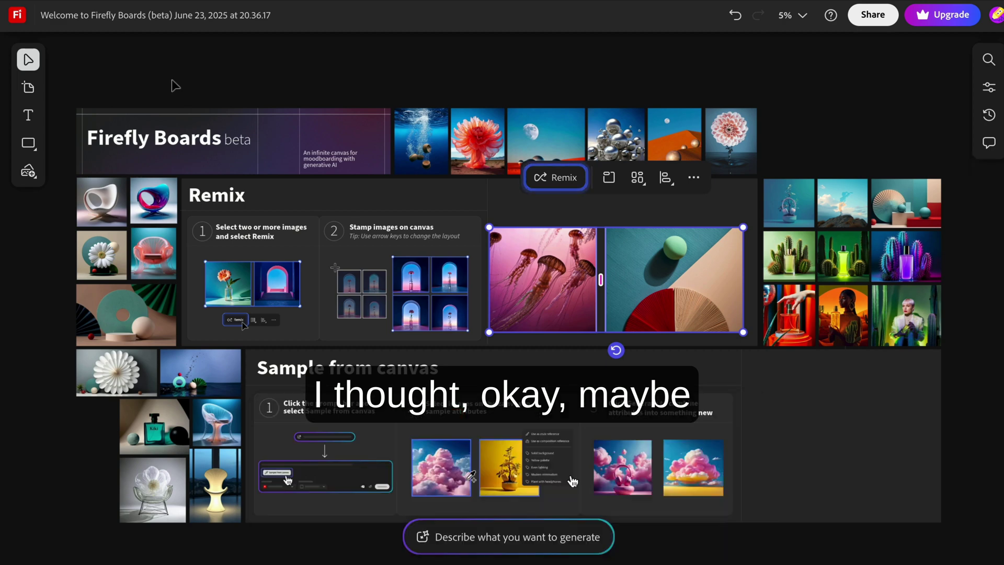
pyautogui.scroll(3, 172, 80)
# - Undo the enlargement of the jellyfish and teal image pair
pyautogui.scroll(2, 175, 85)
pyautogui.scroll(-5, 175, 85)
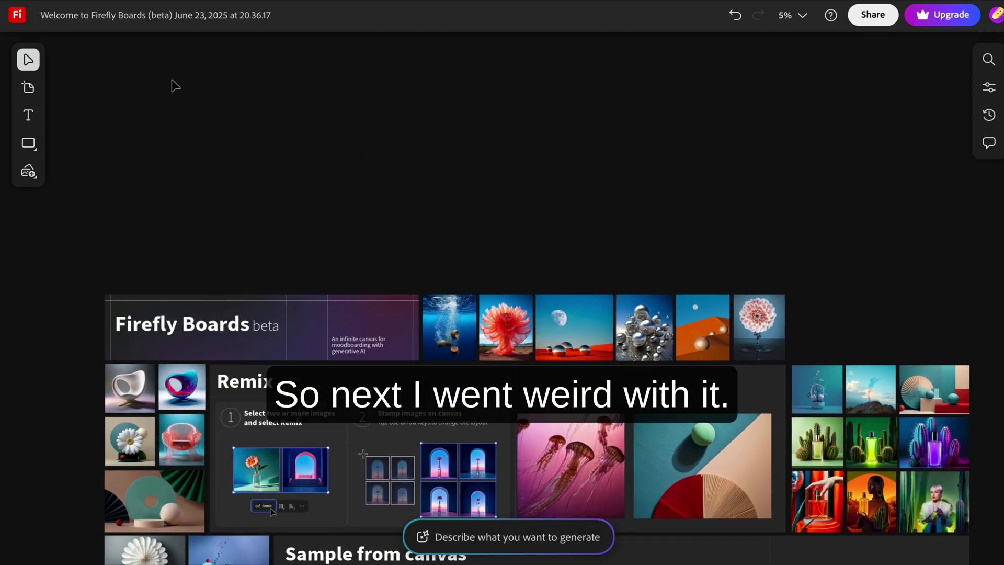
pyautogui.hscroll(1, 171, 80)
pyautogui.scroll(1, 171, 79)
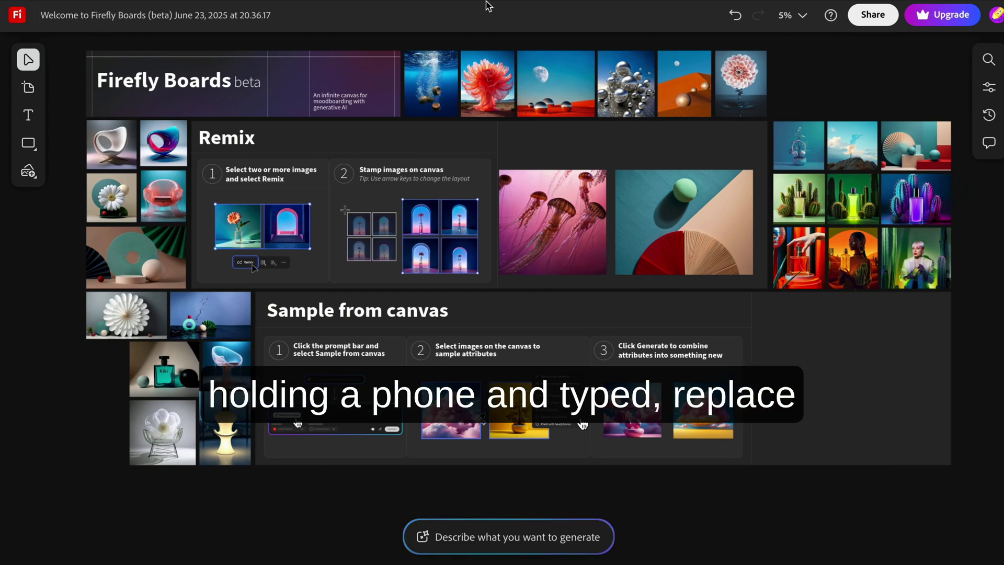
pyautogui.click(737, 17)
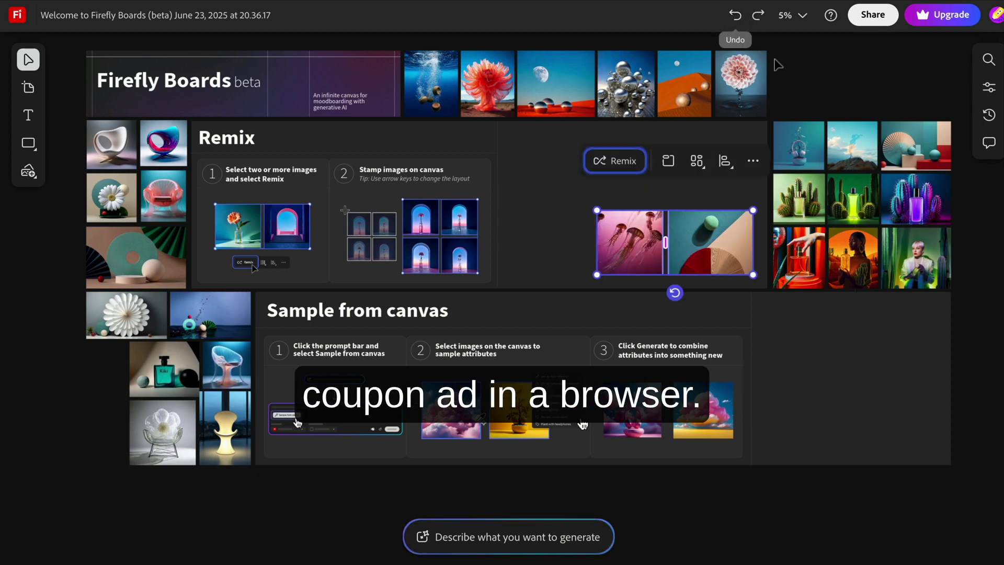
# - Check the pair's more-options list, then enlarge the top-left image of the right group
pyautogui.click(755, 161)
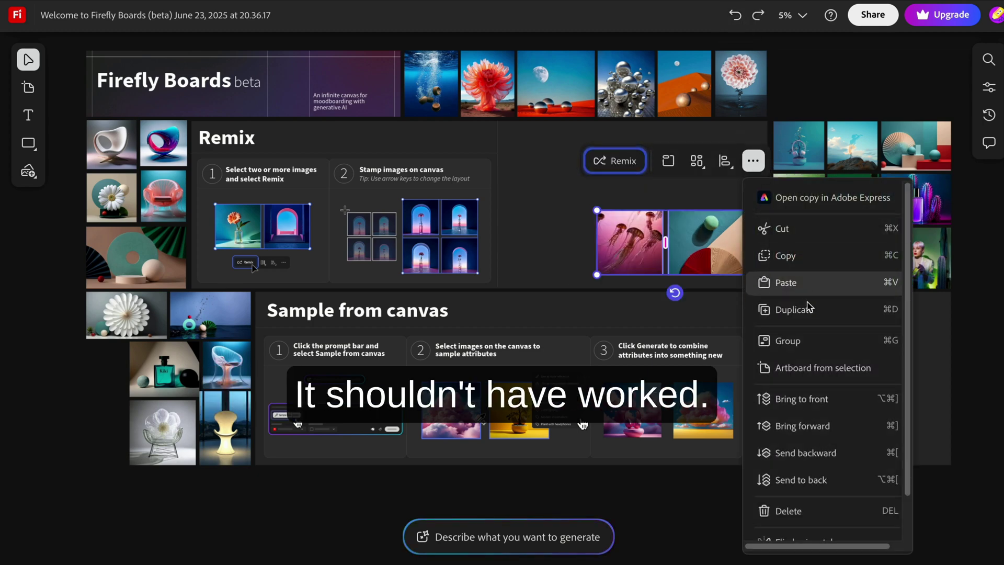
pyautogui.scroll(-2, 793, 432)
pyautogui.scroll(2, 793, 431)
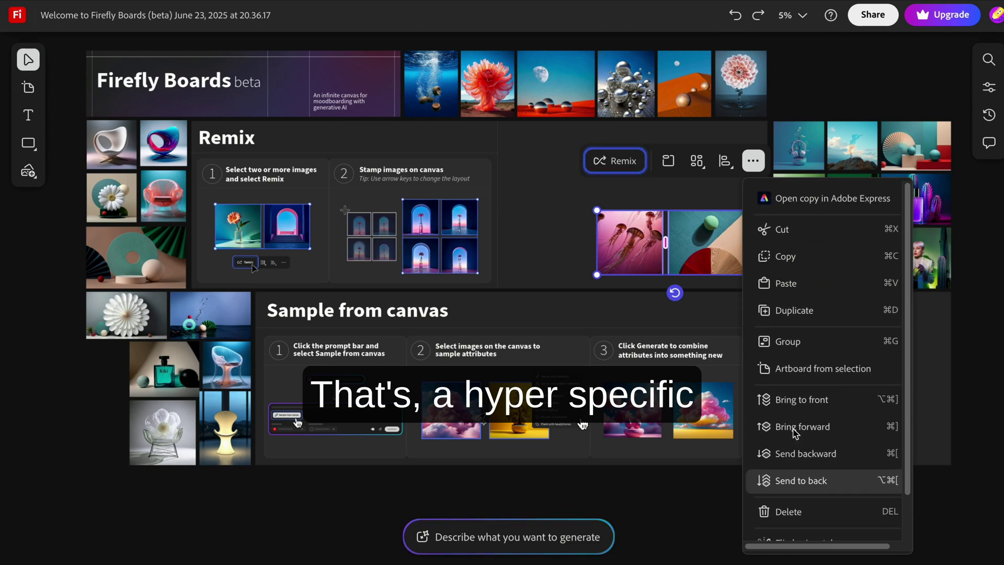
pyautogui.click(820, 145)
pyautogui.click(803, 92)
pyautogui.click(817, 157)
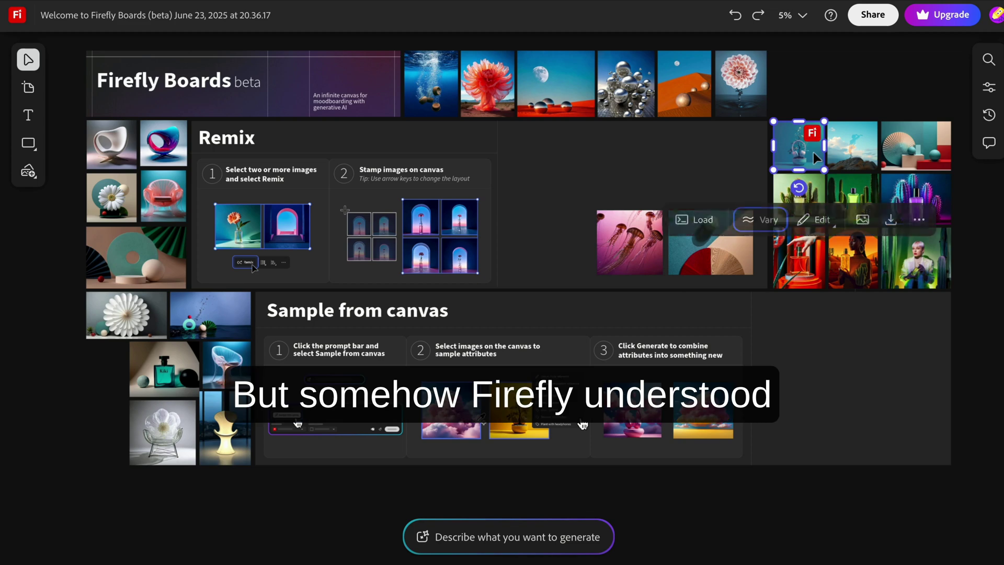
pyautogui.moveTo(826, 171); pyautogui.dragTo(878, 222)
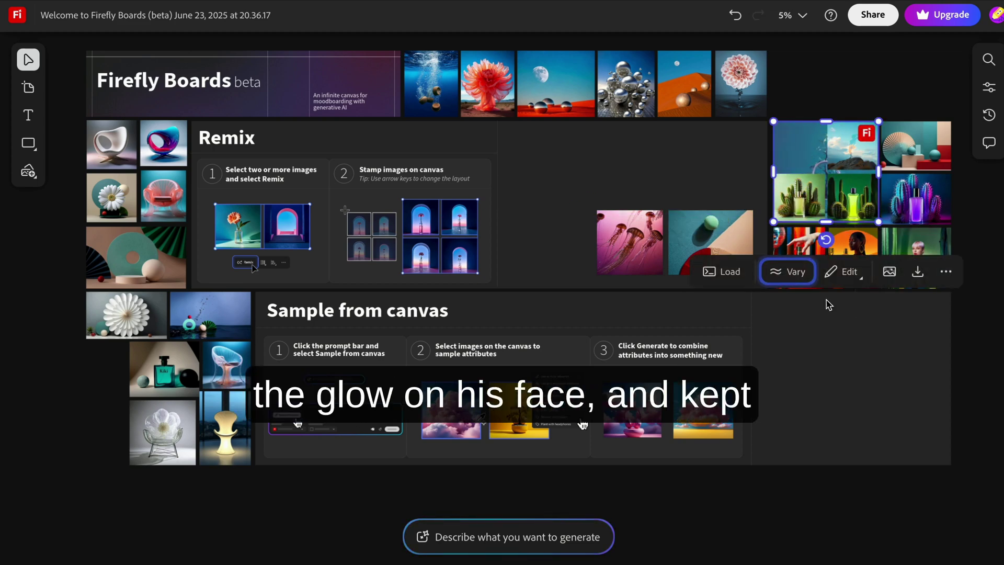
# - Select the Sample from canvas frame, try the text tool, then return to Select (V)
pyautogui.click(861, 425)
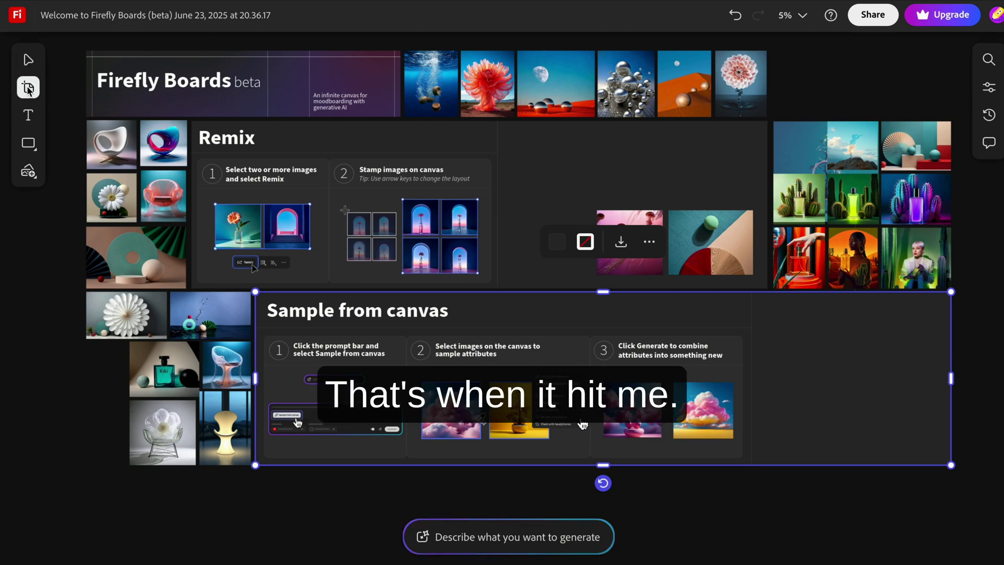
pyautogui.click(31, 117)
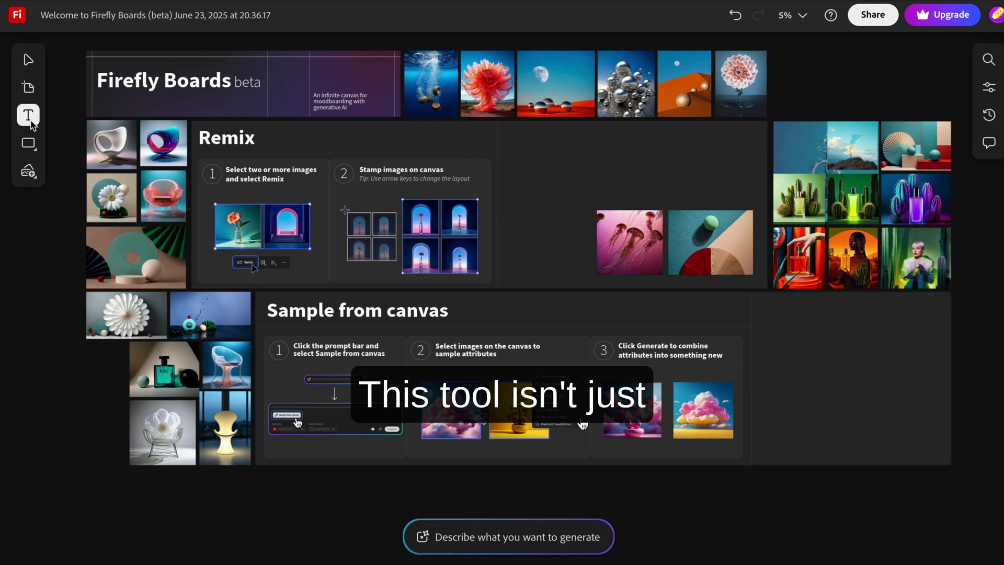
pyautogui.press('Escape')
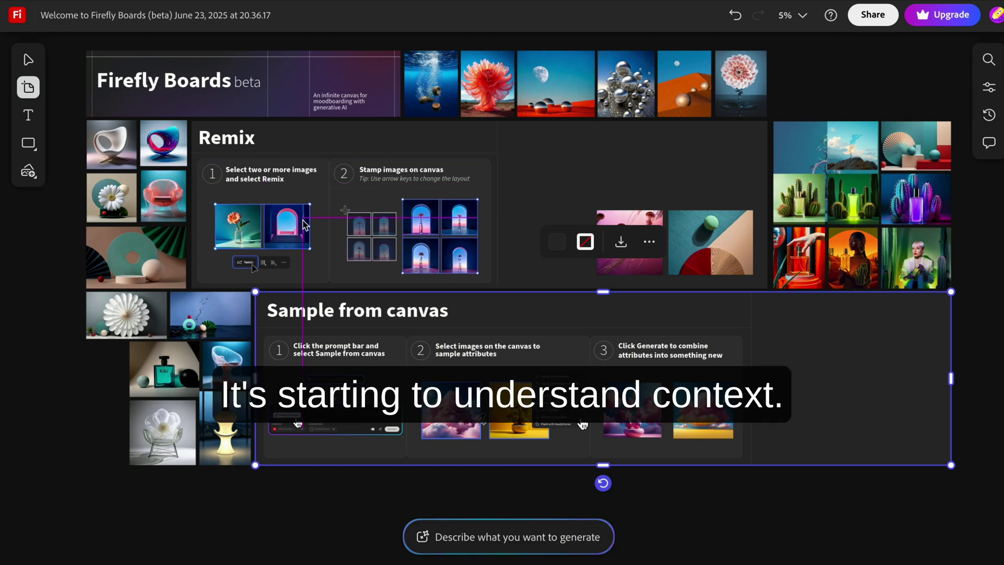
pyautogui.press('v')
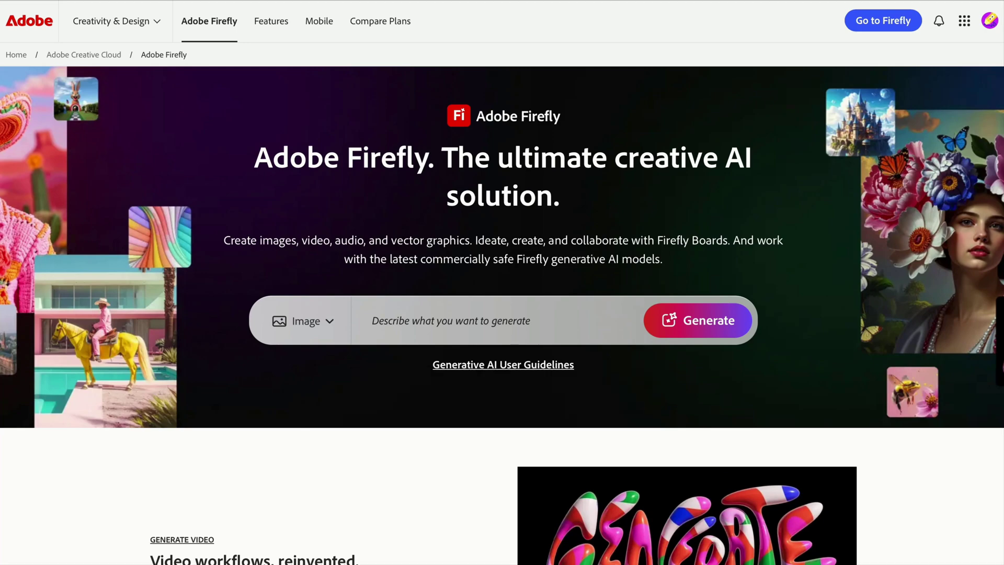
# - Scroll to the product page's bottom banner and choose Create with Firefly
pyautogui.scroll(-2, 502, 314)
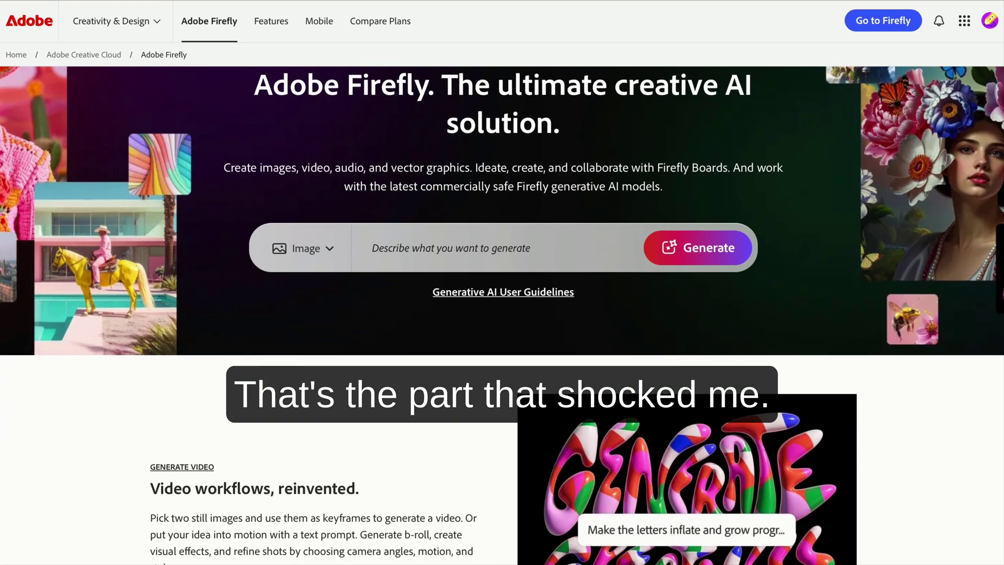
pyautogui.scroll(-3, 503, 314)
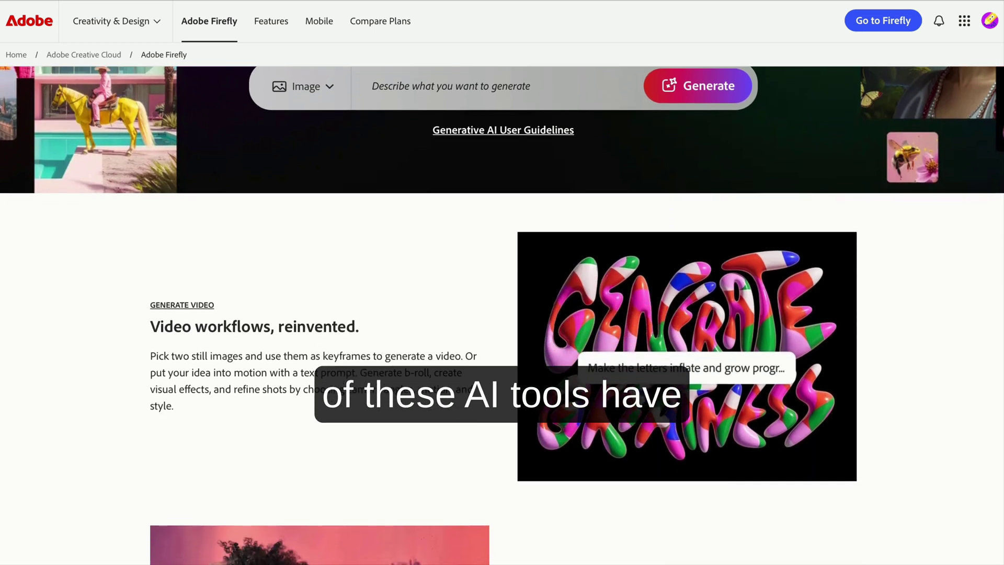
pyautogui.scroll(-2, 502, 314)
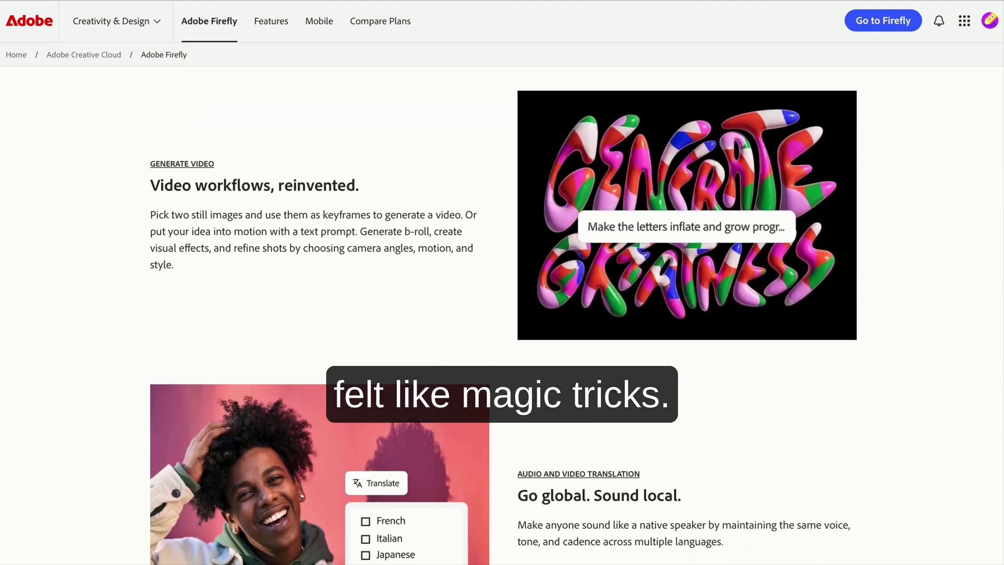
pyautogui.scroll(-1, 503, 314)
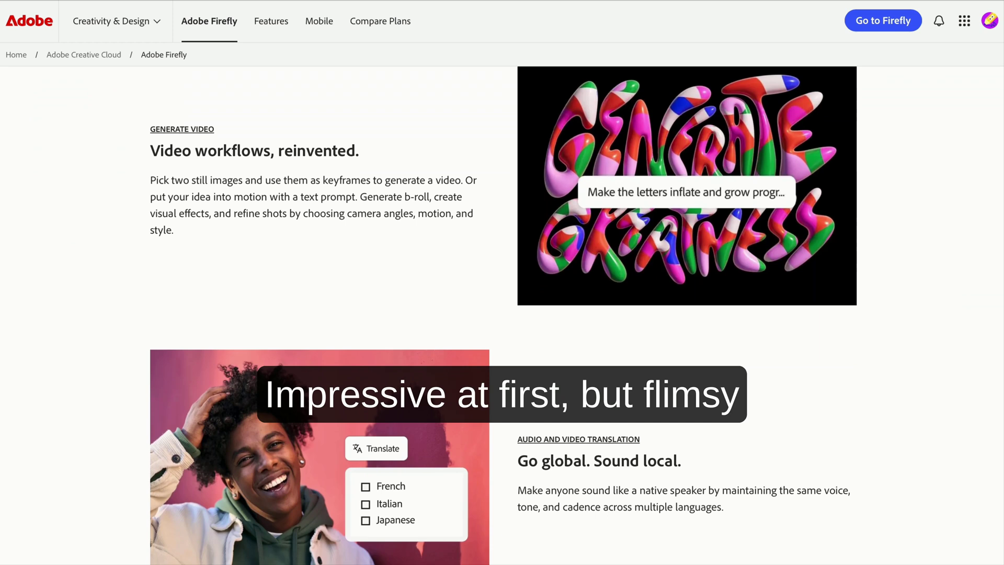
pyautogui.scroll(-3, 502, 314)
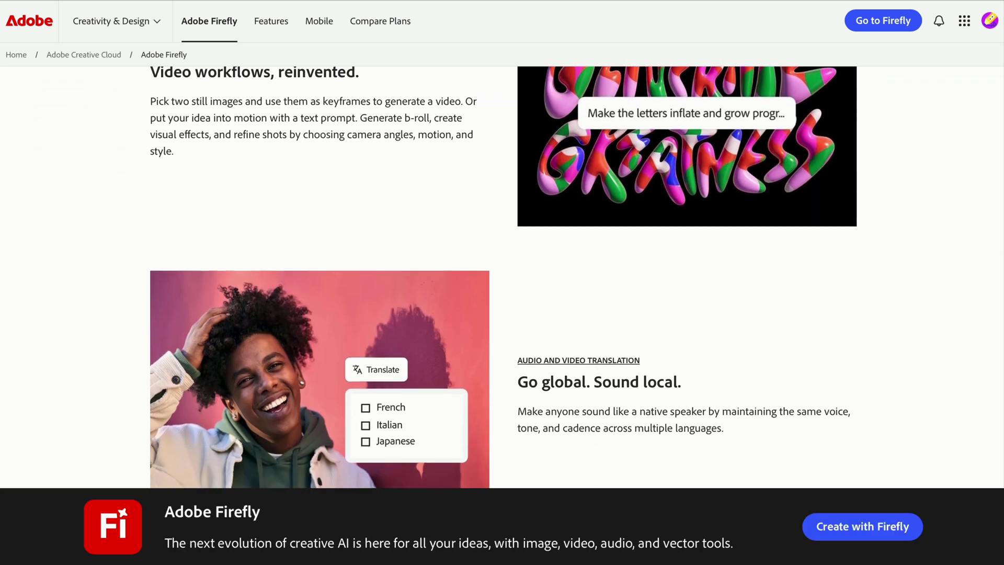
pyautogui.scroll(-3, 502, 277)
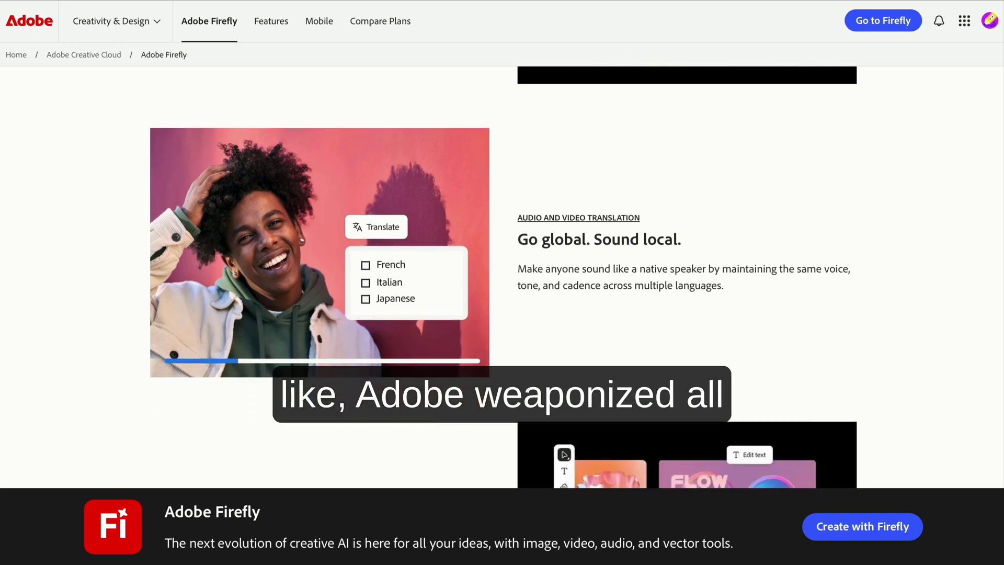
pyautogui.scroll(-2, 502, 277)
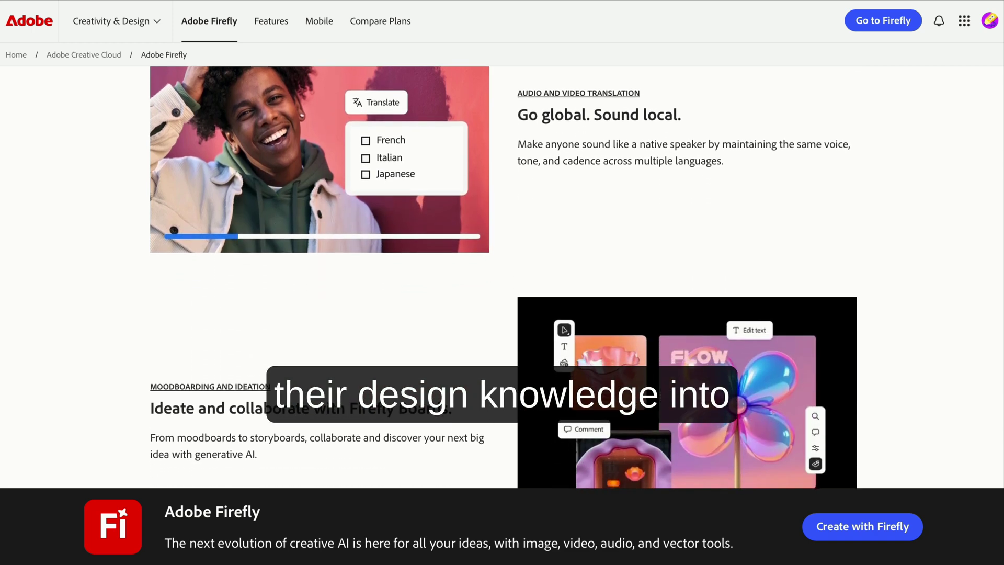
pyautogui.scroll(-2, 502, 277)
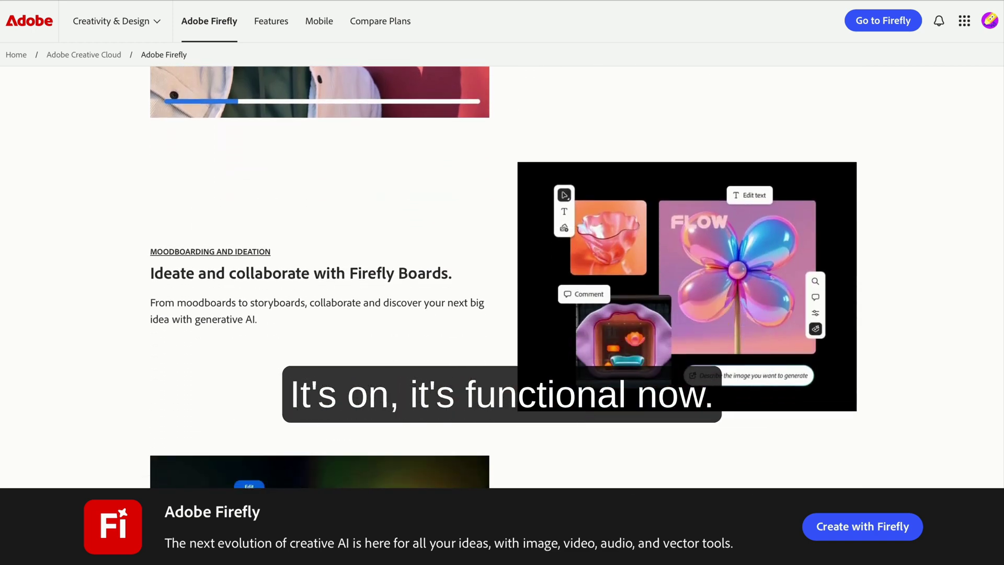
pyautogui.scroll(-1, 502, 277)
pyautogui.scroll(-1, 503, 278)
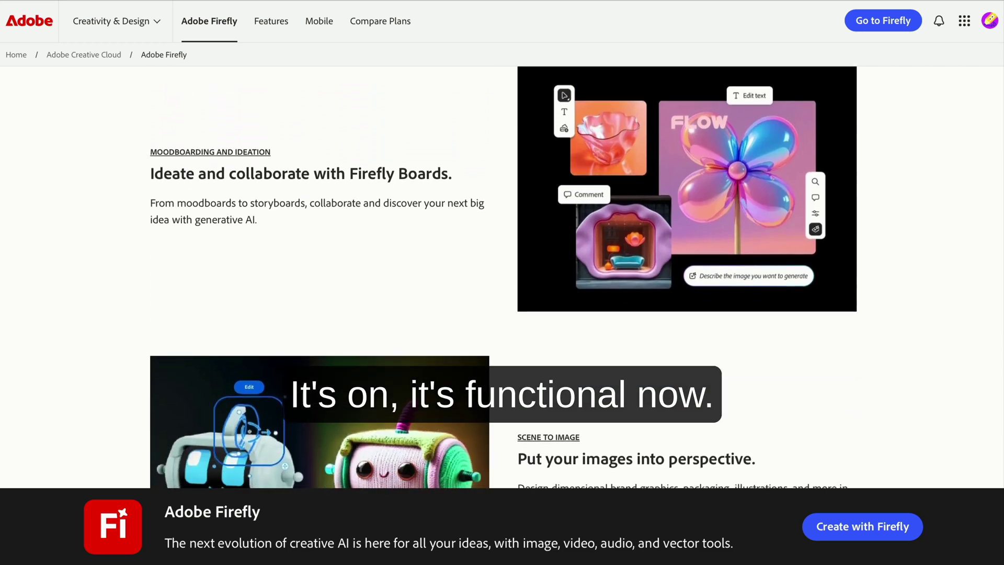
pyautogui.scroll(-5, 502, 278)
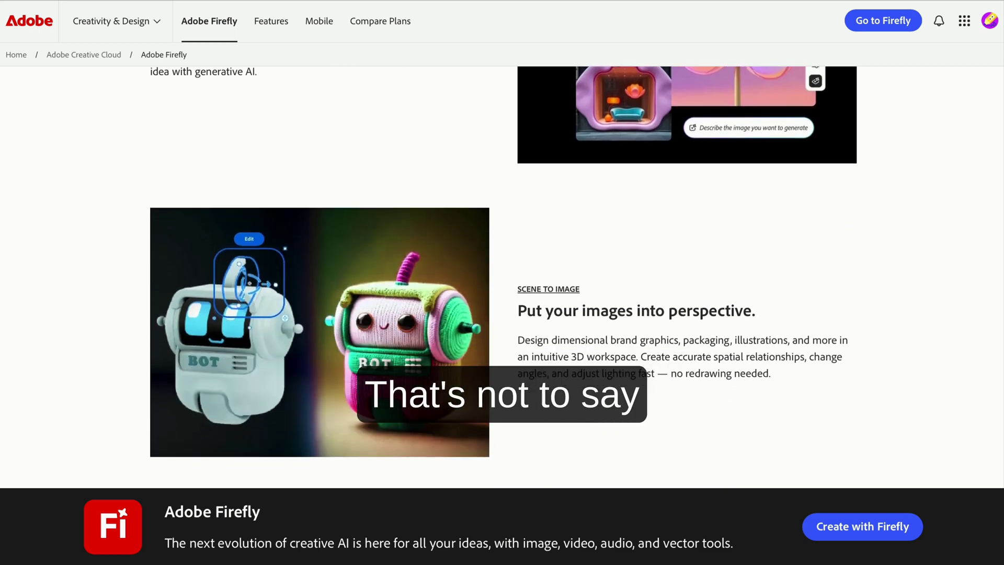
pyautogui.scroll(-4, 502, 277)
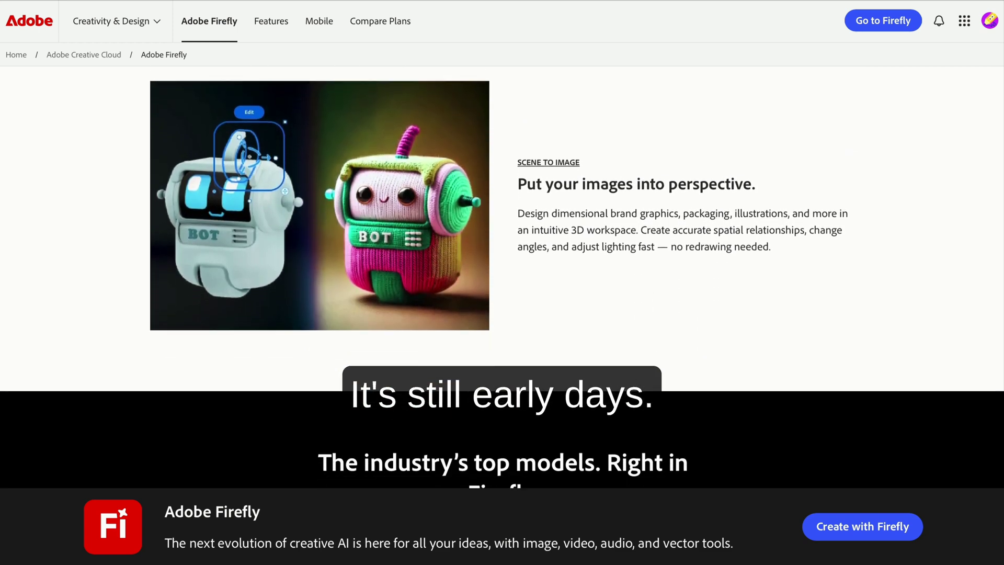
pyautogui.scroll(-3, 502, 277)
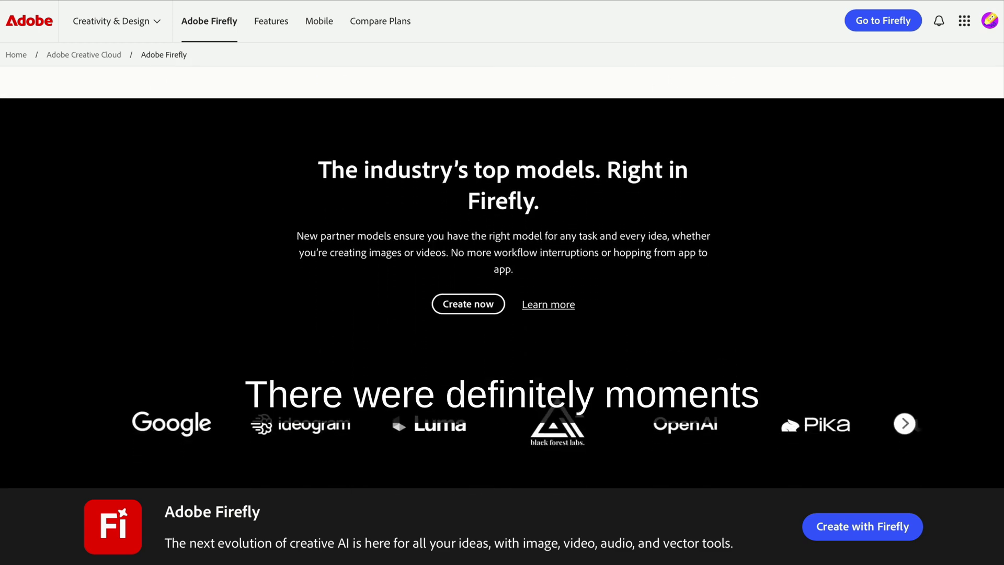
pyautogui.click(872, 535)
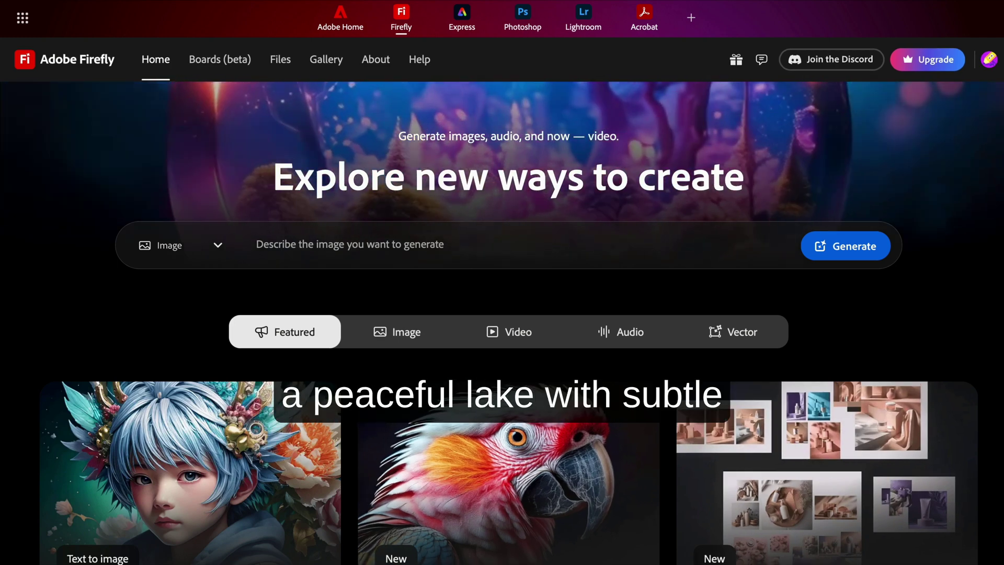
# - Show the Video tools on the home page and scroll through the page and gallery
pyautogui.click(502, 333)
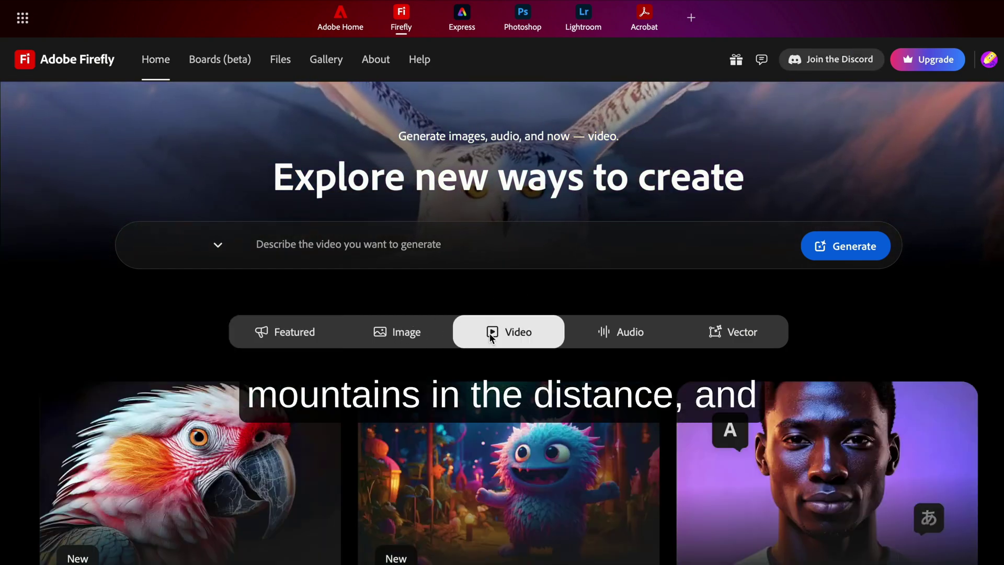
pyautogui.scroll(-1, 627, 361)
pyautogui.scroll(-2, 641, 364)
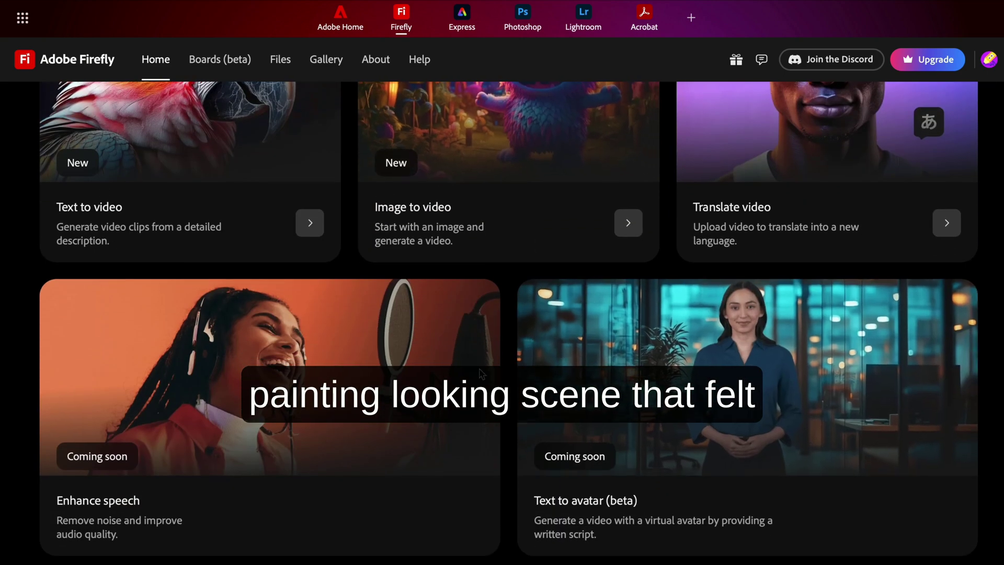
pyautogui.scroll(-10, 643, 432)
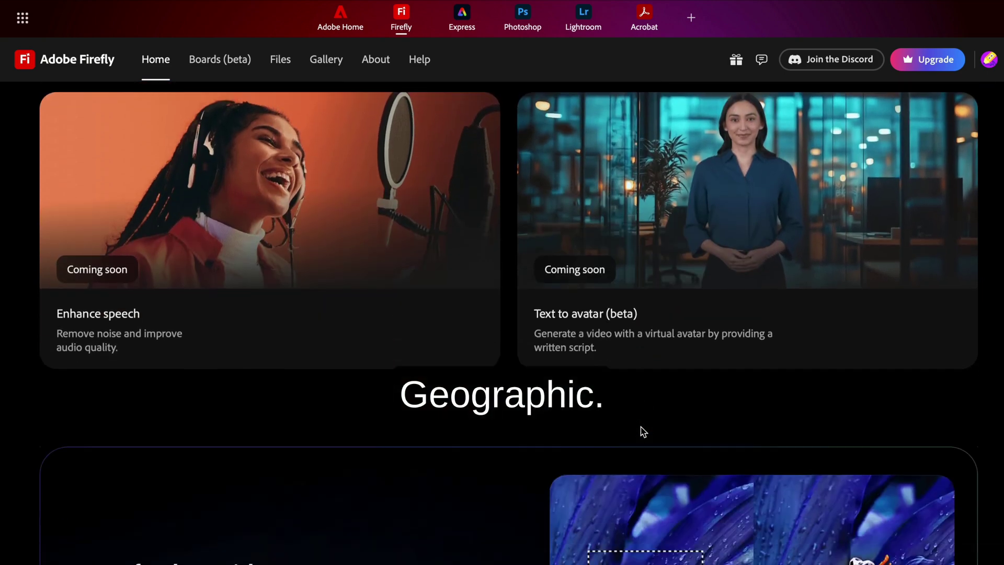
pyautogui.scroll(-9, 643, 432)
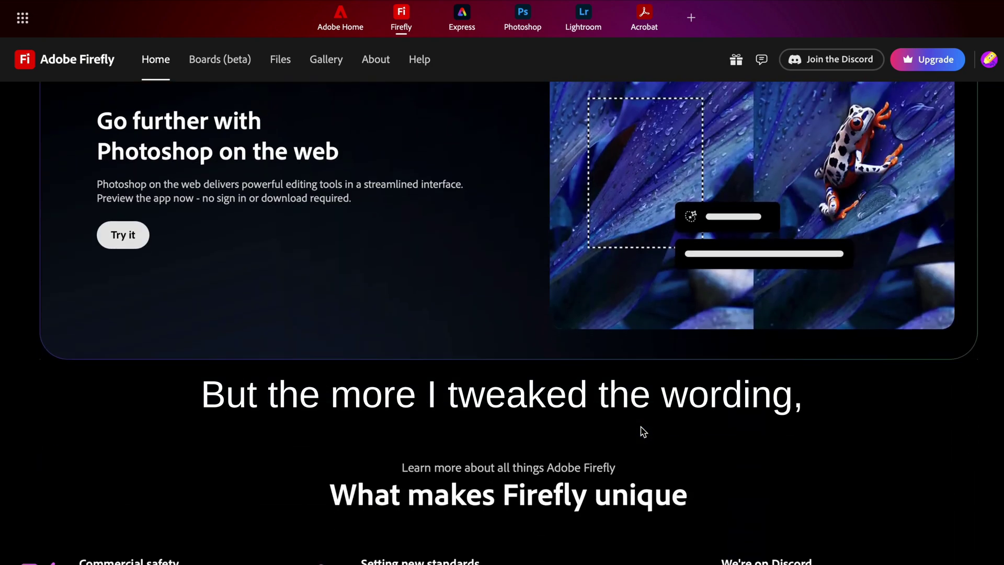
pyautogui.scroll(-5, 643, 432)
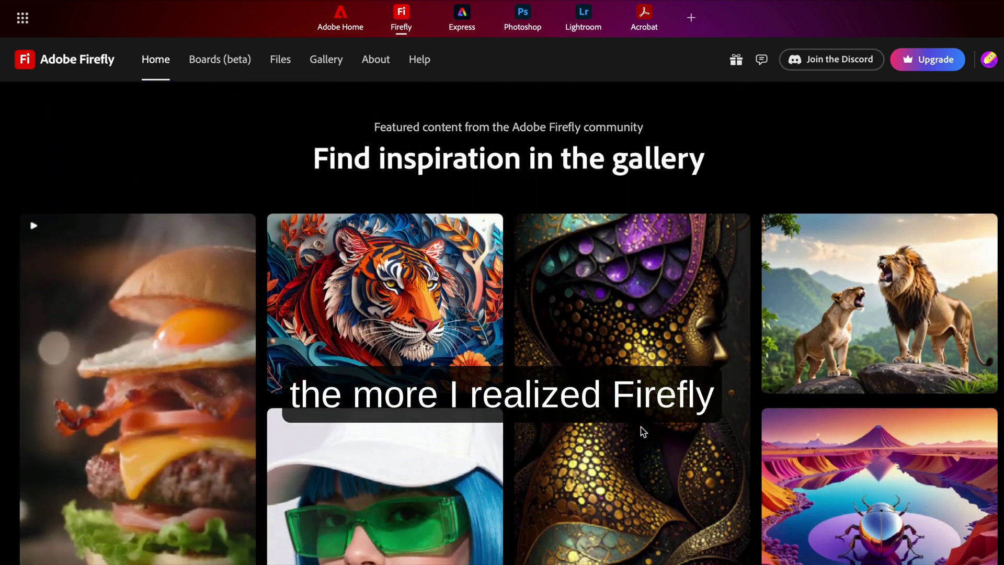
pyautogui.scroll(-7, 643, 432)
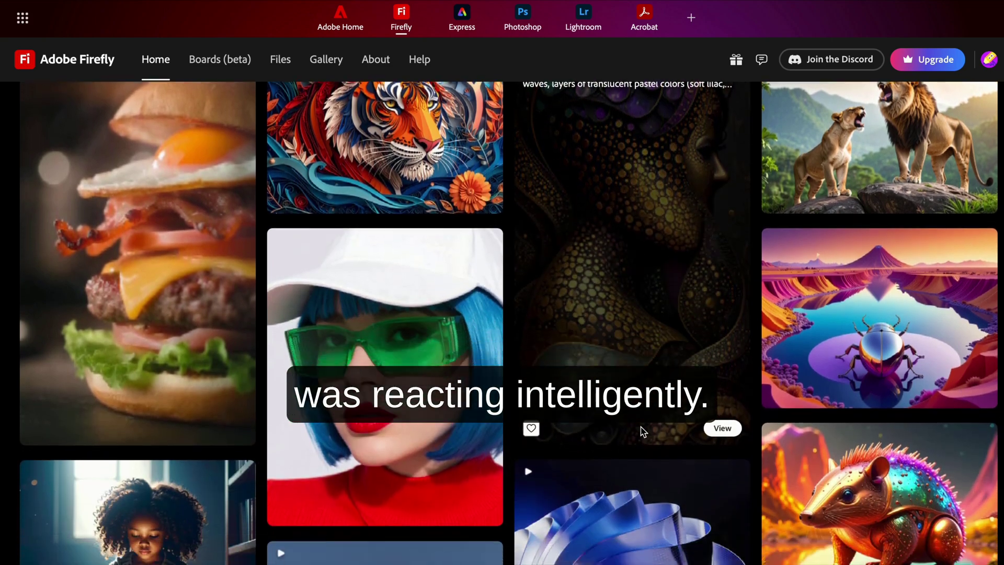
pyautogui.scroll(20, 643, 432)
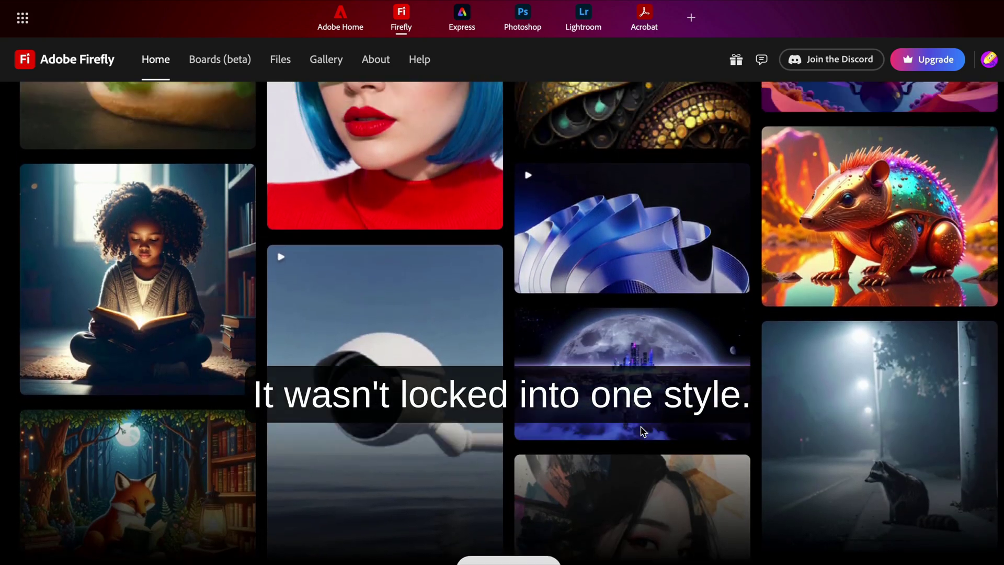
pyautogui.scroll(6, 643, 431)
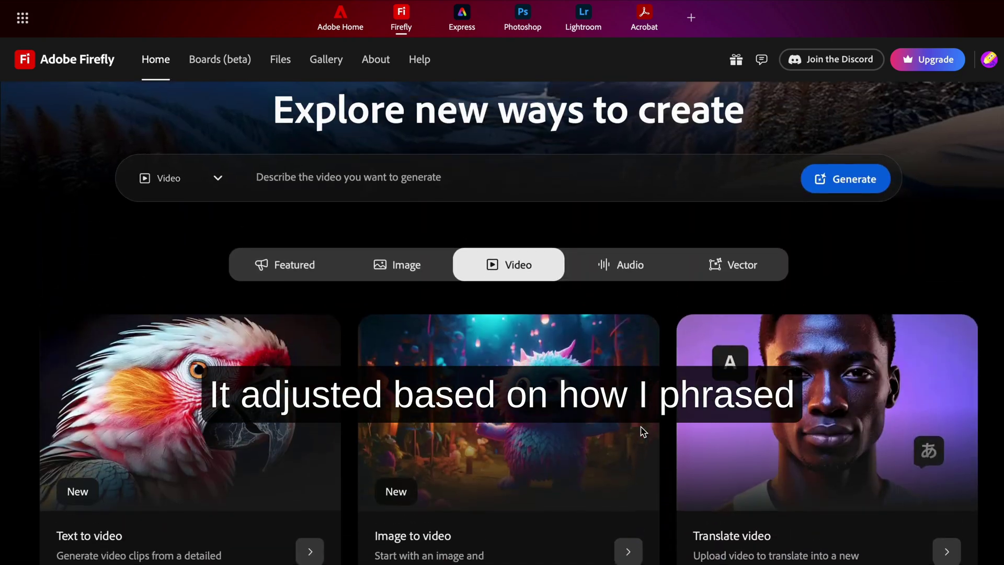
pyautogui.scroll(-2, 643, 430)
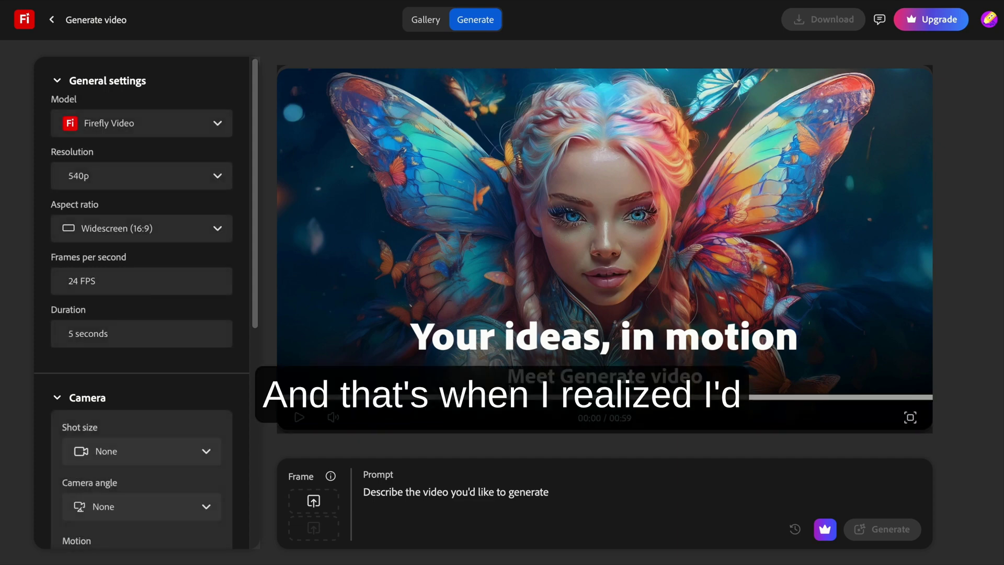
# - Play the Generate video intro preview and choose 1080p as the video resolution
pyautogui.click(300, 417)
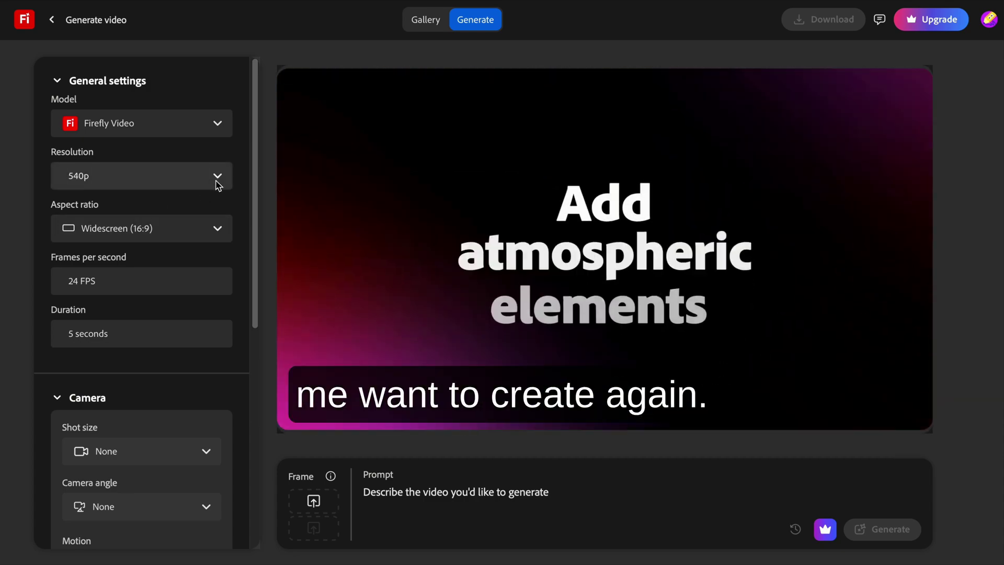
pyautogui.click(217, 178)
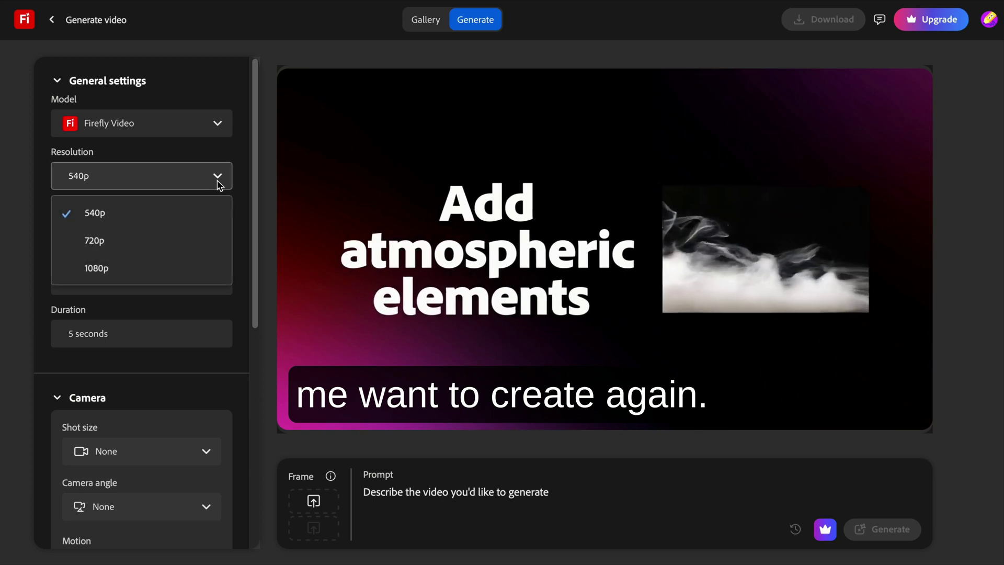
pyautogui.click(182, 269)
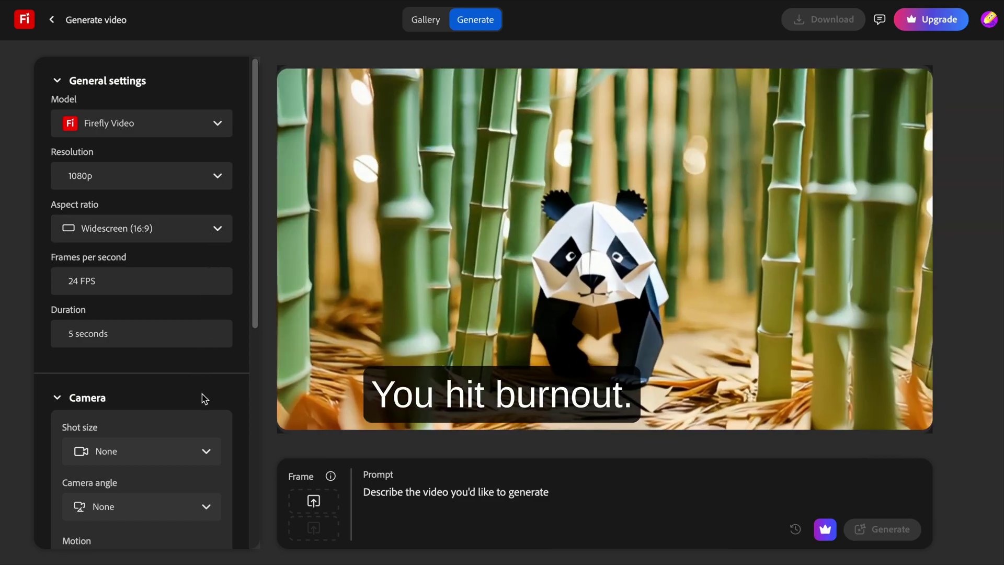
pyautogui.scroll(-3, 197, 408)
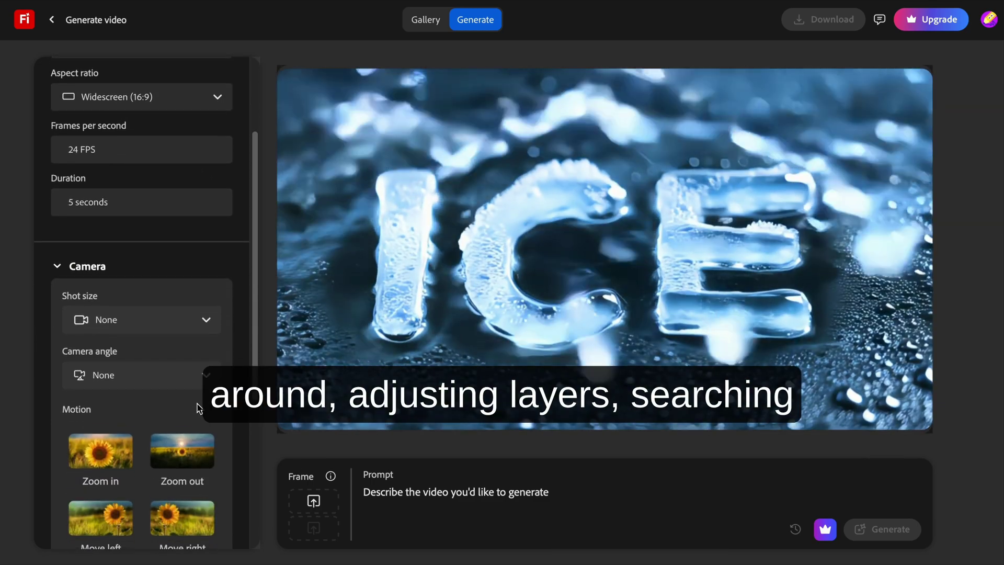
pyautogui.scroll(-4, 197, 408)
pyautogui.scroll(-2, 199, 408)
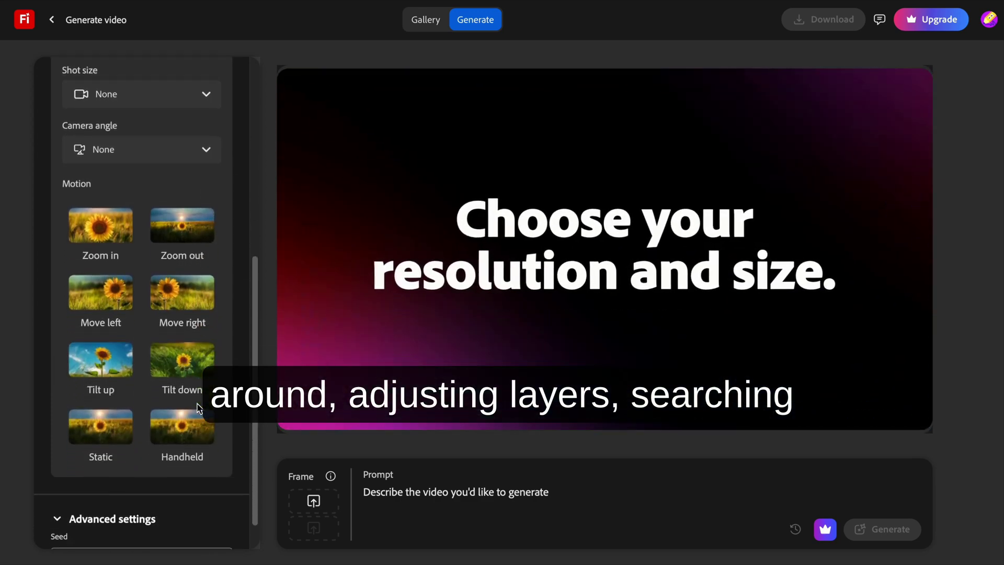
pyautogui.scroll(8, 199, 408)
pyautogui.scroll(-1, 199, 408)
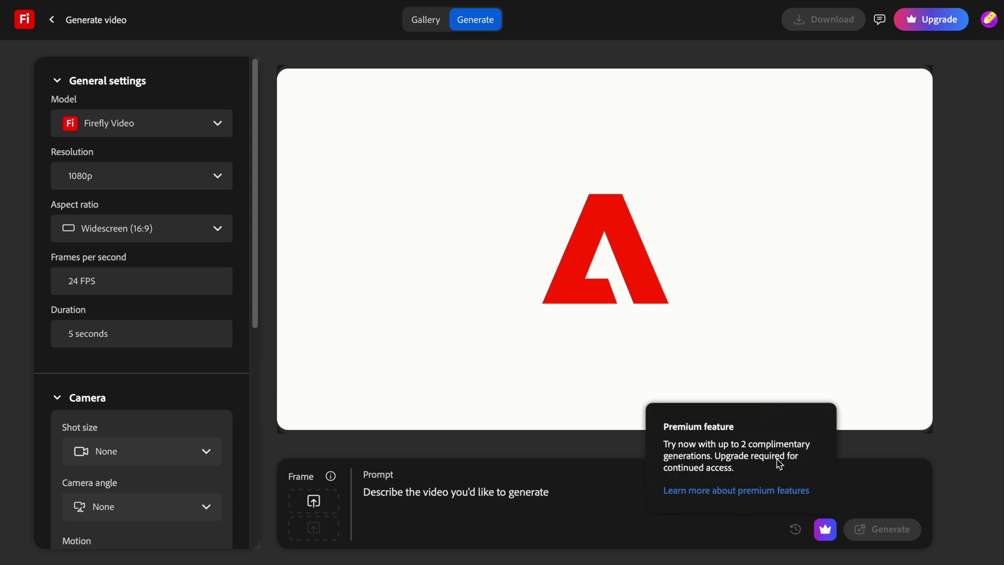
# - Compare the Firefly plans with Pro on Annual, prepaid billing, then close the pricing dialog
pyautogui.click(929, 21)
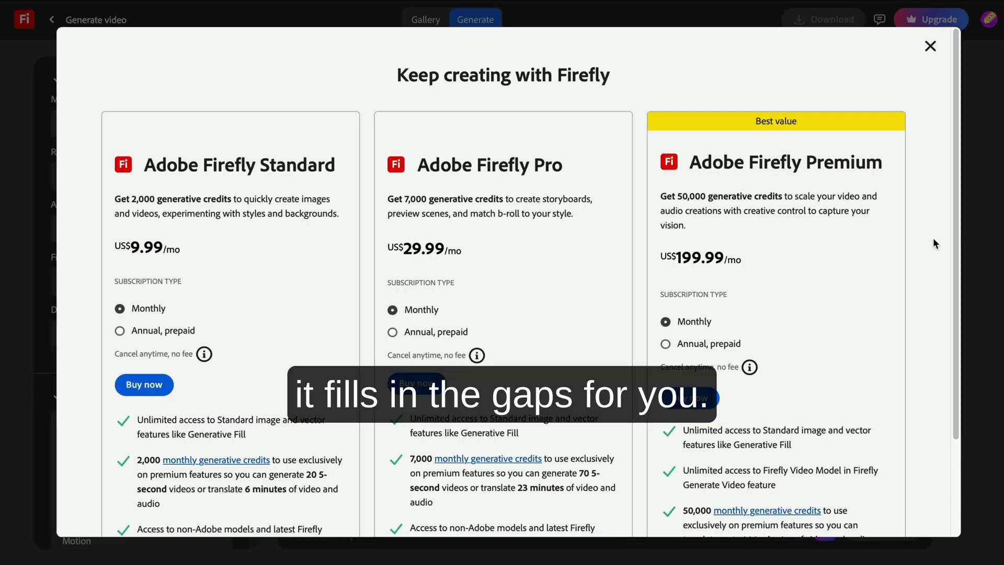
pyautogui.scroll(-1, 897, 255)
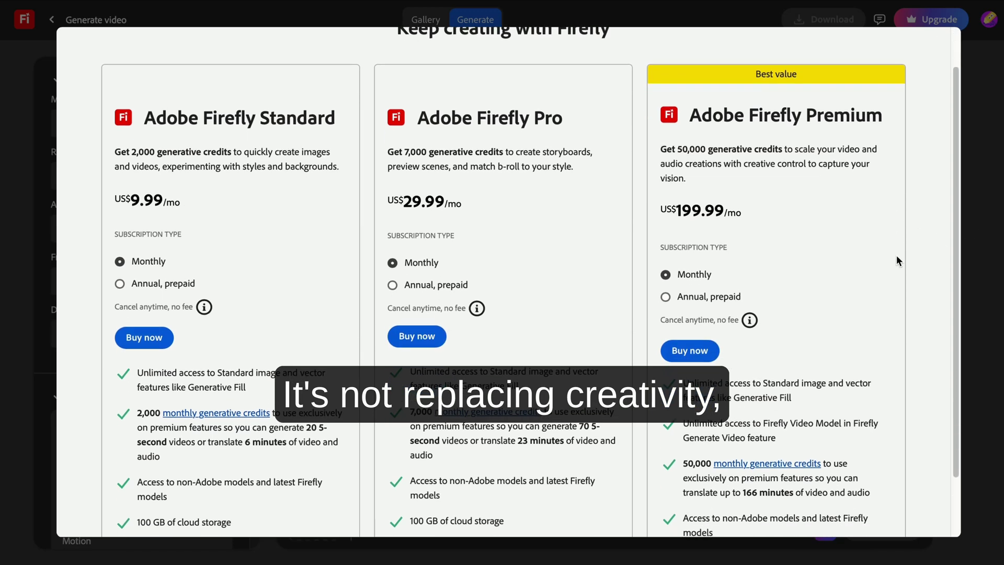
pyautogui.scroll(1, 897, 256)
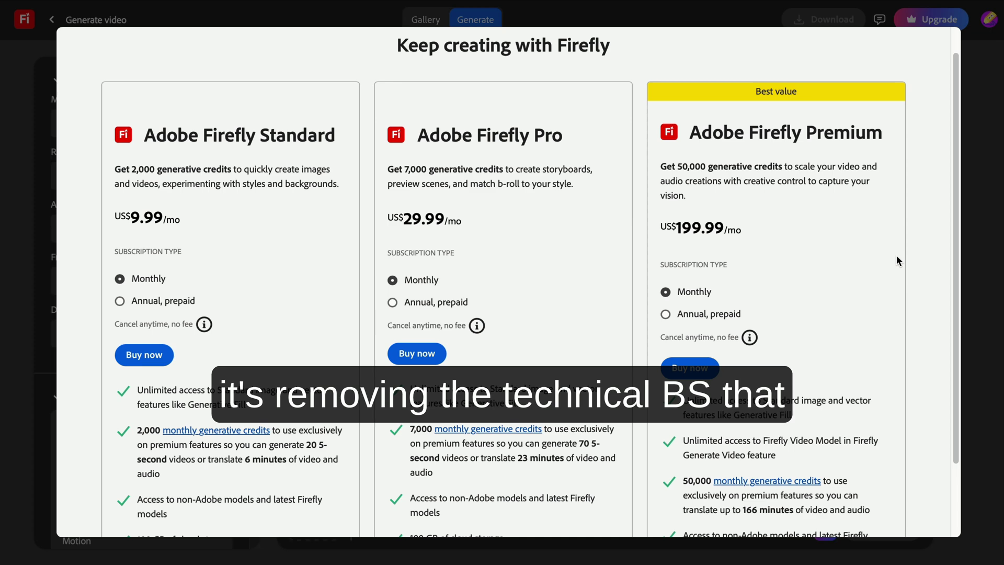
pyautogui.scroll(-1, 897, 255)
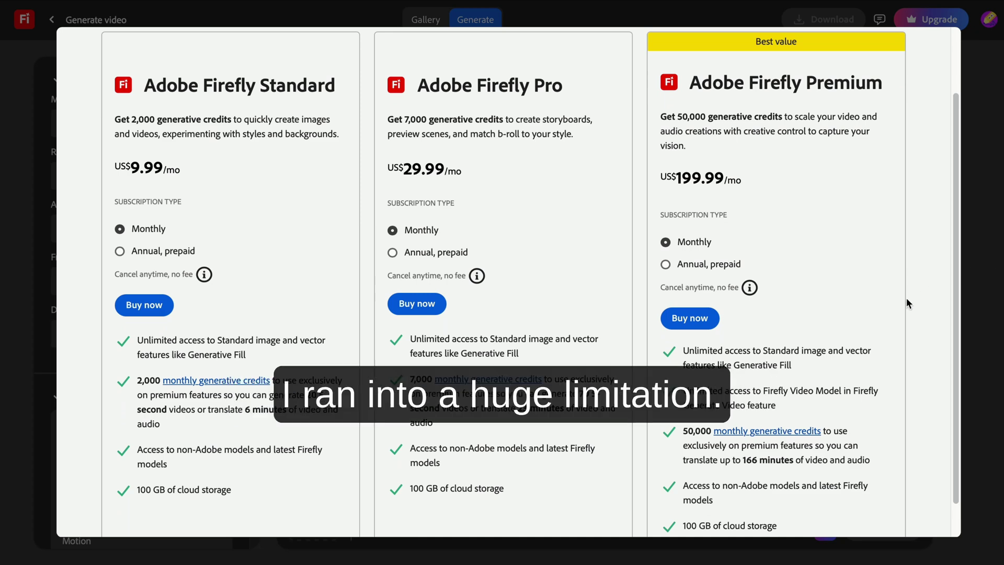
pyautogui.scroll(-1, 909, 304)
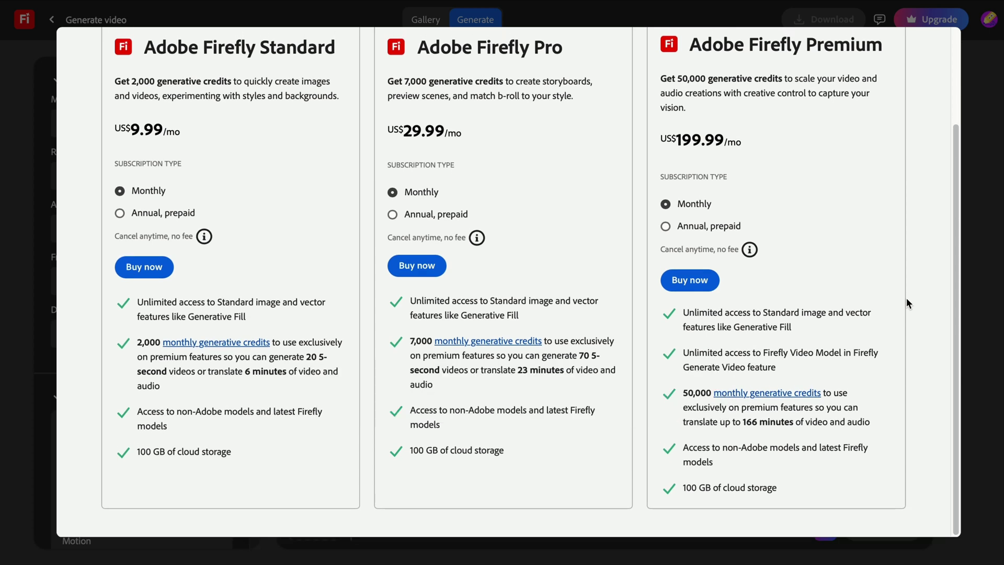
pyautogui.scroll(1, 909, 304)
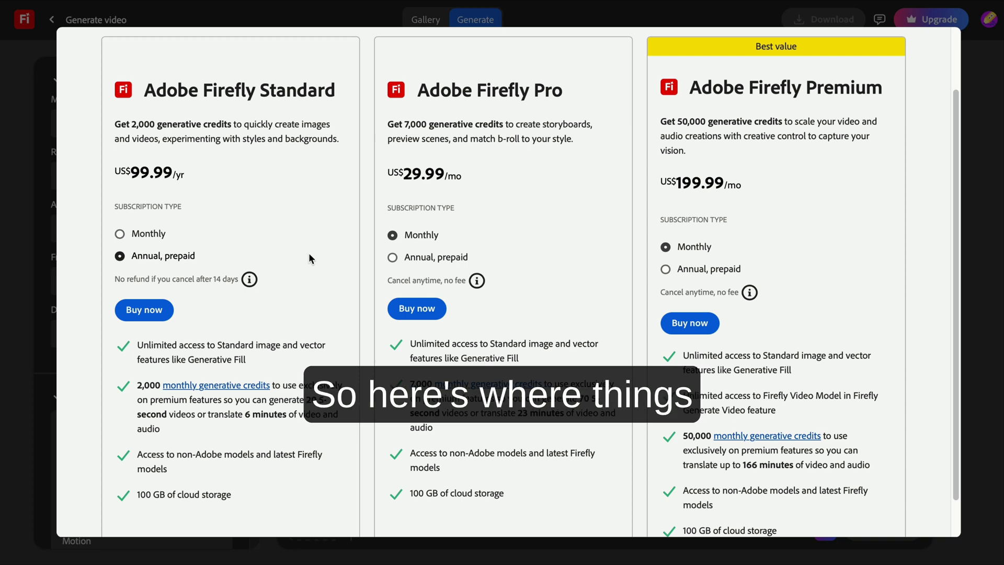
pyautogui.click(439, 256)
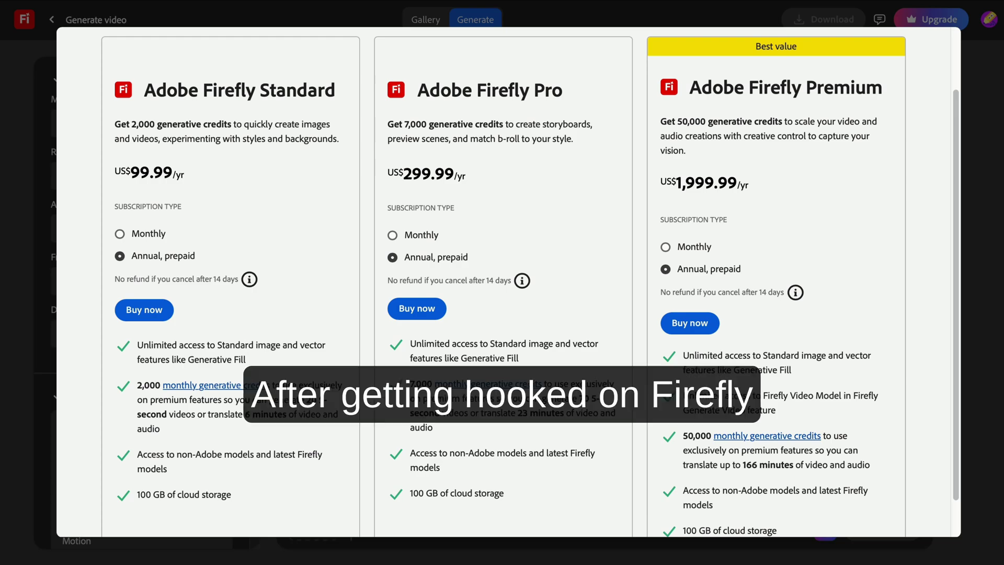
pyautogui.click(988, 113)
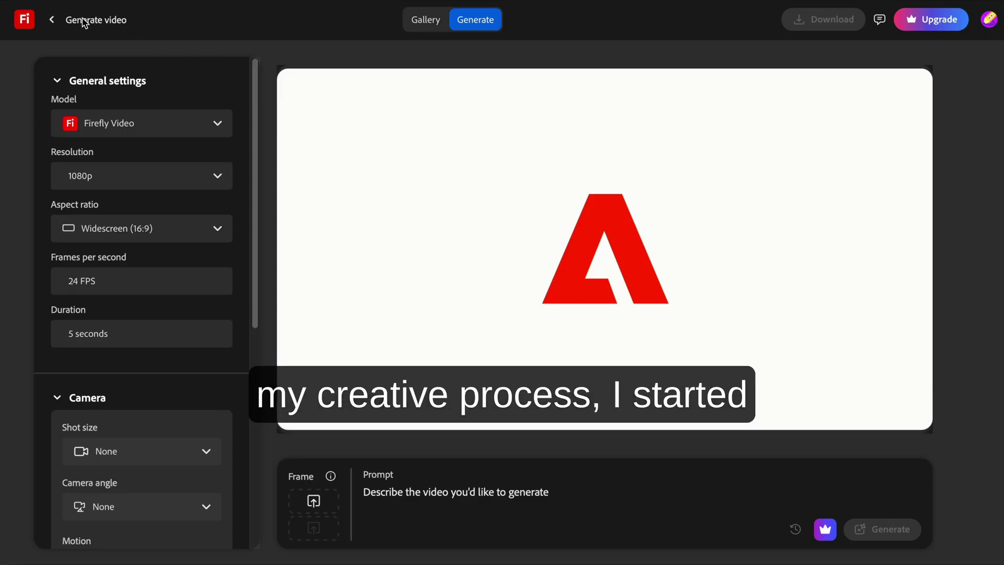
# - Return to the Firefly home page and scroll through the Audio tab's tool cards
pyautogui.click(58, 23)
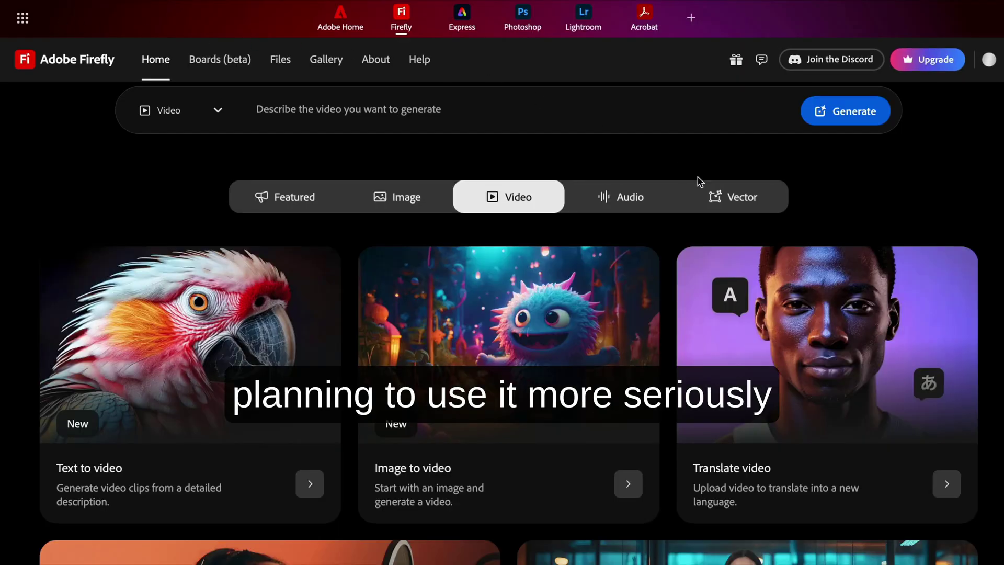
pyautogui.click(621, 209)
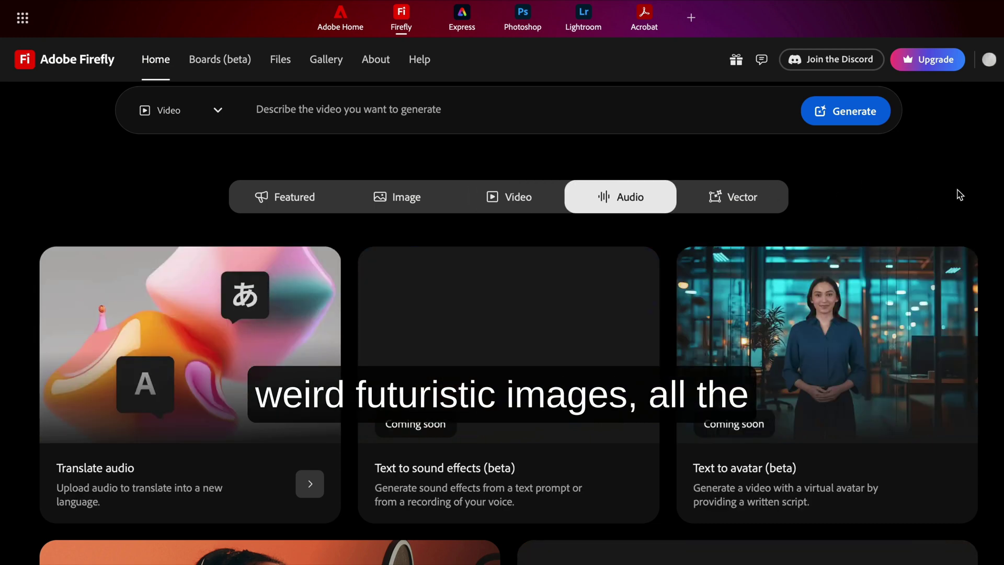
pyautogui.scroll(-3, 960, 194)
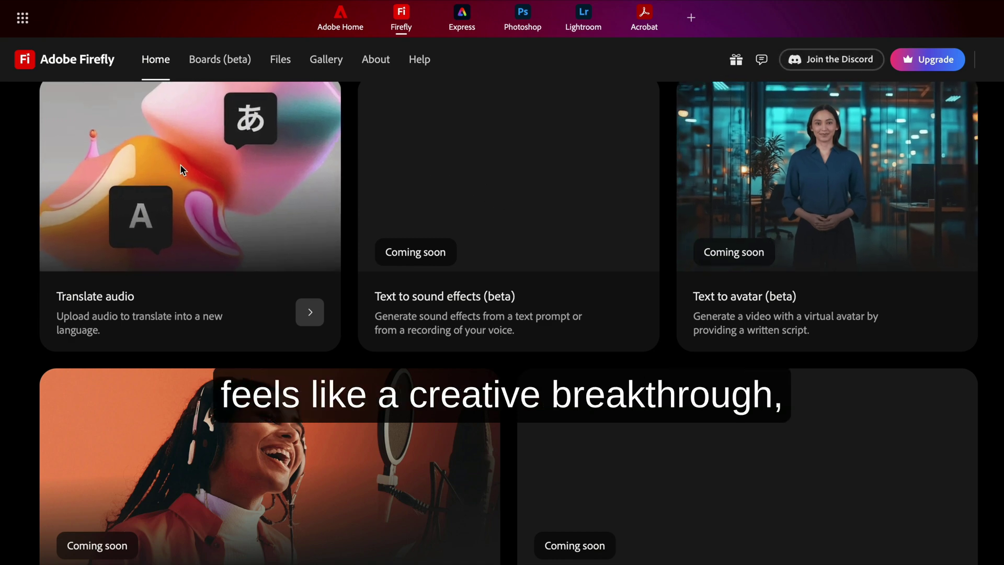
pyautogui.scroll(-4, 134, 284)
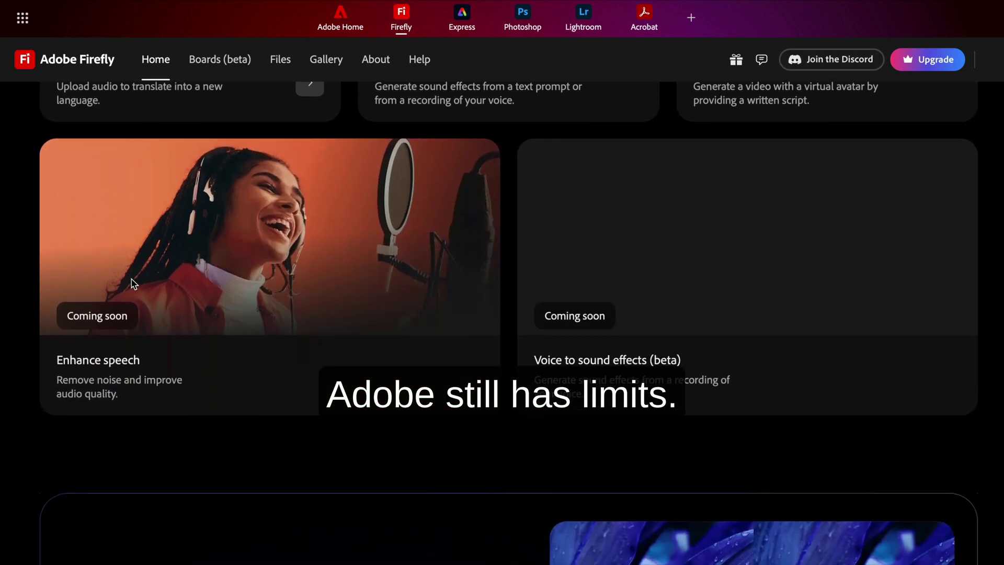
pyautogui.scroll(-7, 565, 255)
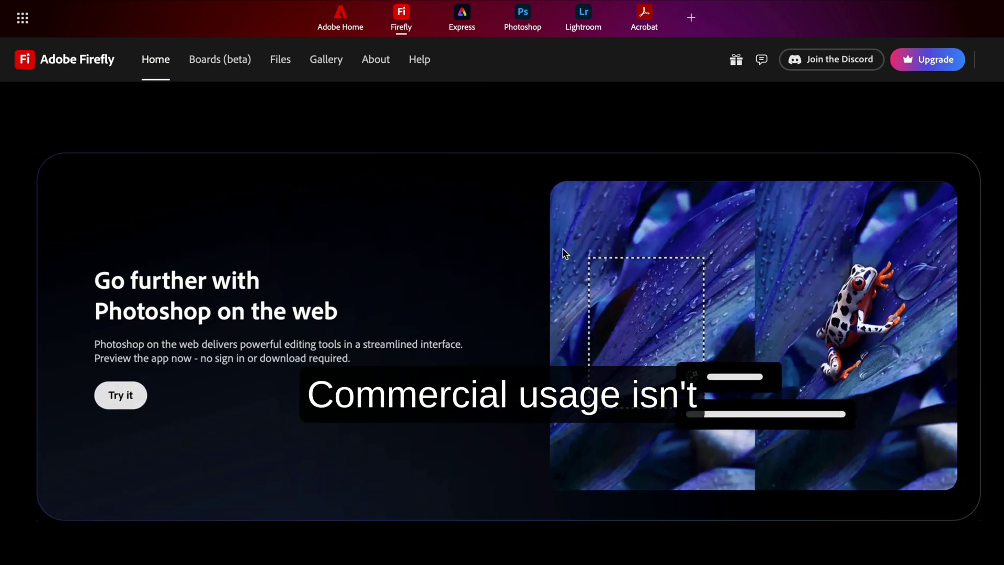
pyautogui.scroll(-4, 565, 254)
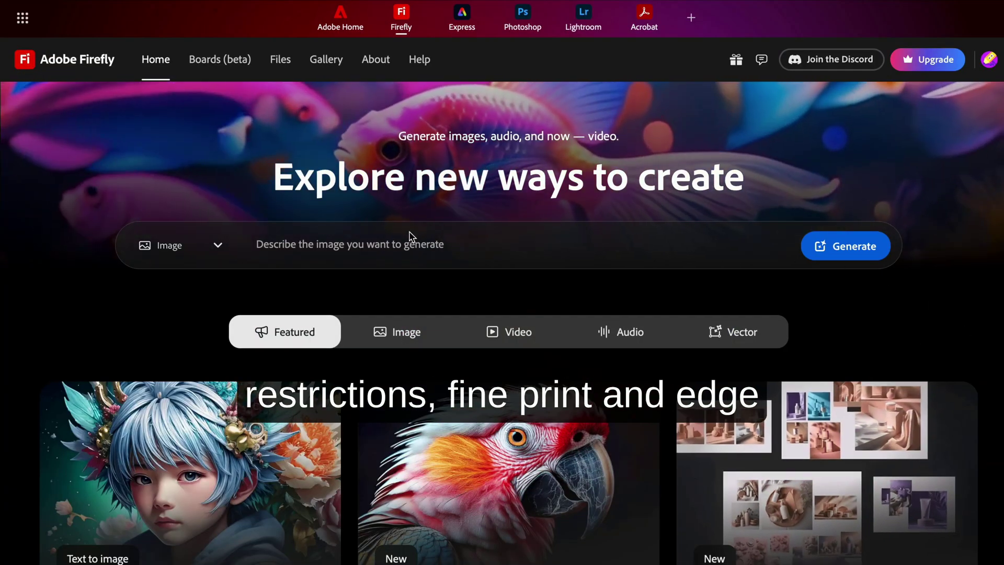
# - Paste the prompt for a tiny medieval town inside a snail shell and generate images
pyautogui.click(374, 250)
pyautogui.write('hyper-detailed miniature fantasy world, soft depth of field, enchanted storybook style')
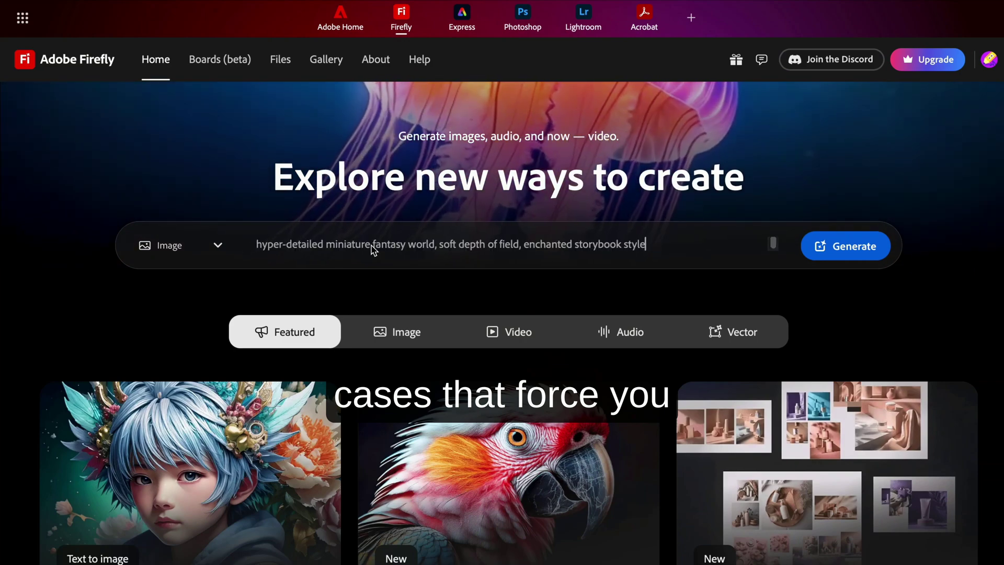
pyautogui.click(851, 251)
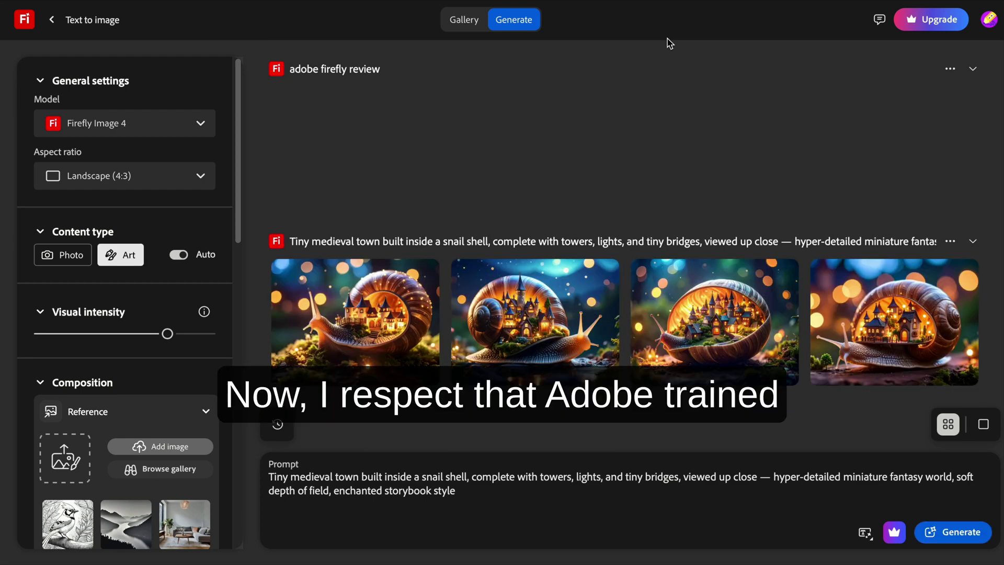
# - View all four snail-town images full size, then lower Visual intensity to about mid-range
pyautogui.click(364, 343)
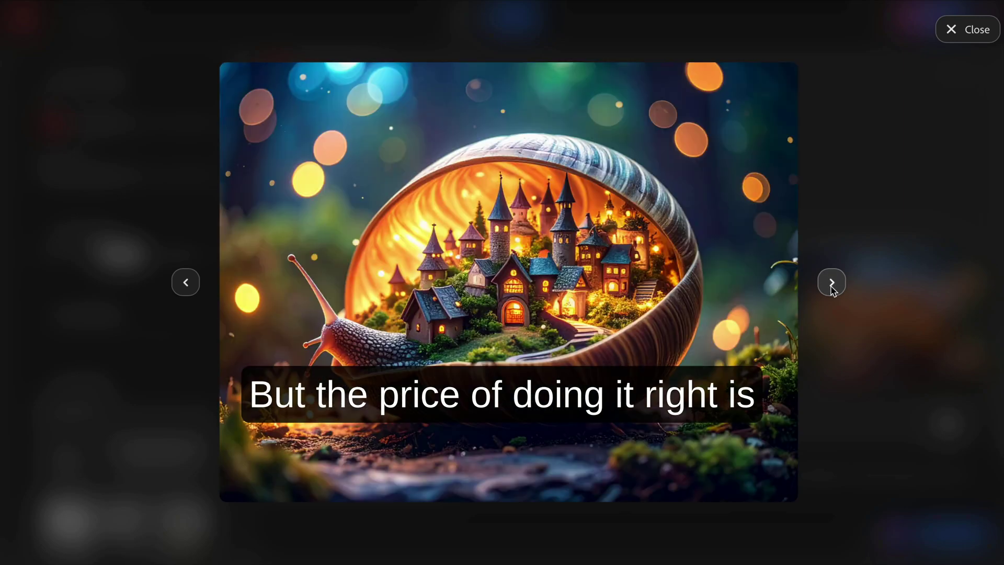
pyautogui.click(832, 283)
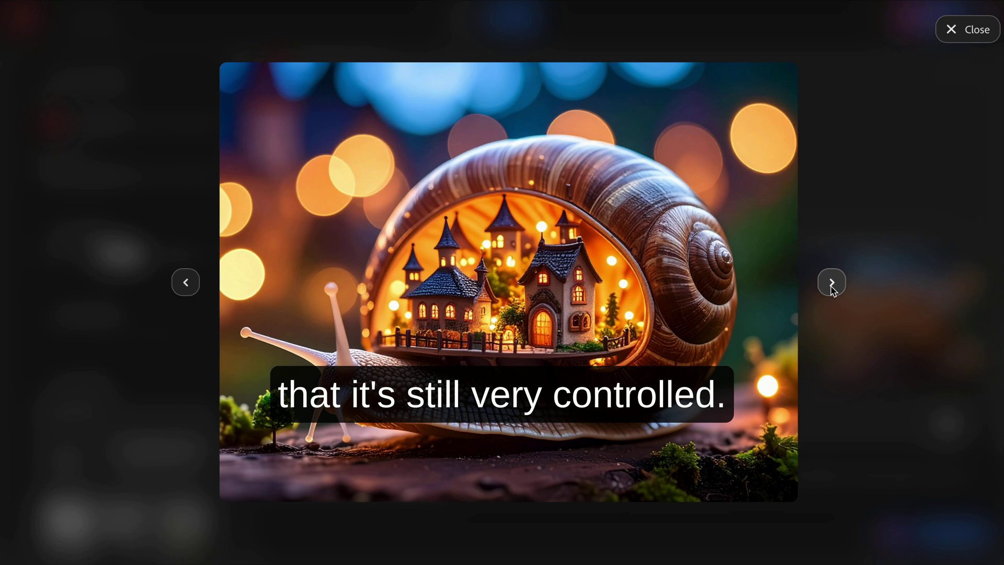
pyautogui.click(832, 283)
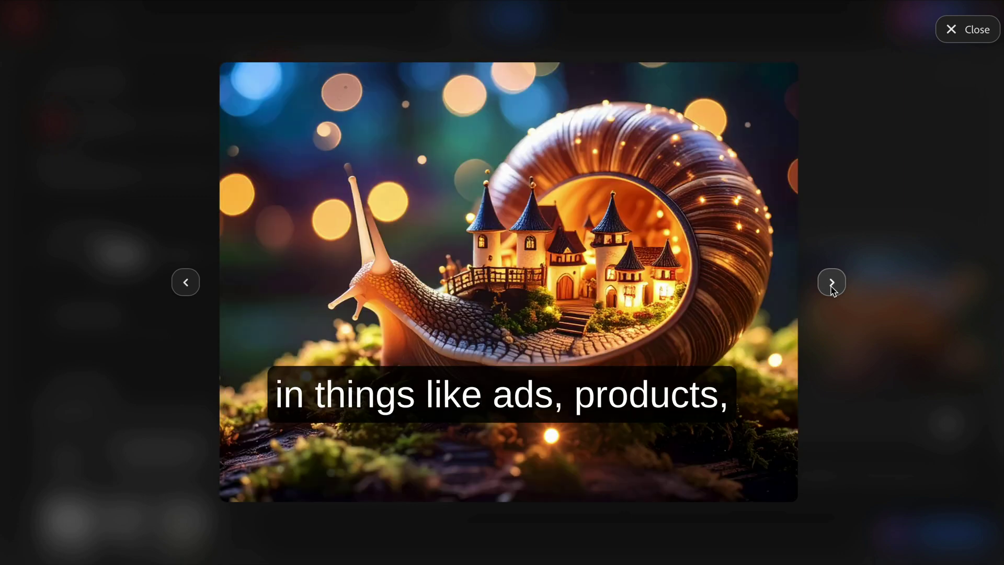
pyautogui.click(832, 283)
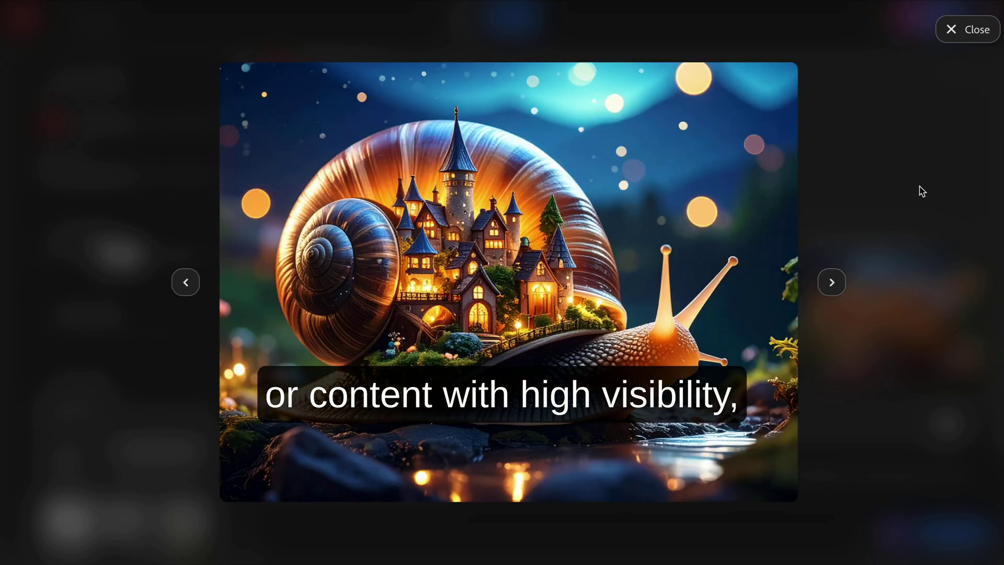
pyautogui.click(967, 40)
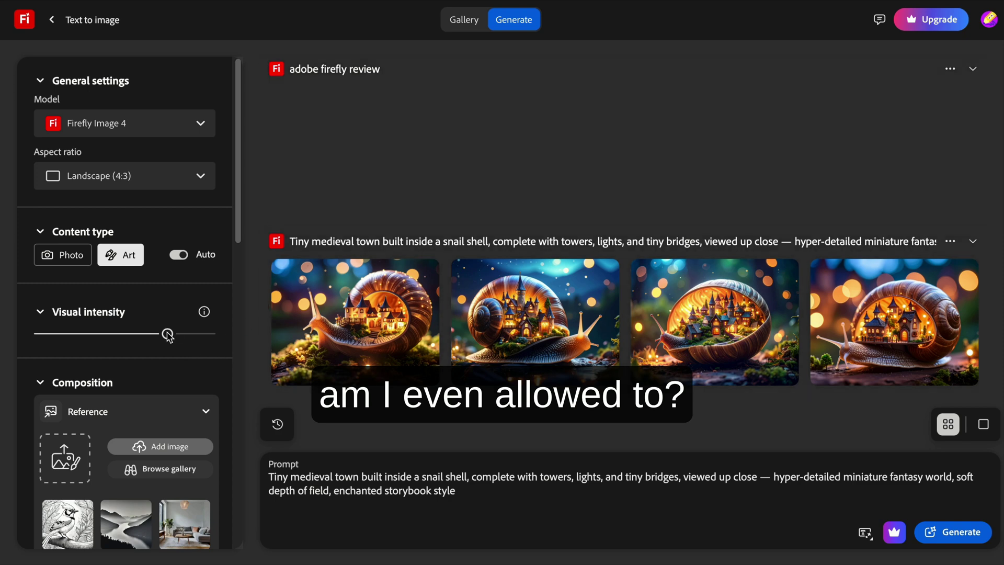
pyautogui.moveTo(168, 335); pyautogui.dragTo(151, 336)
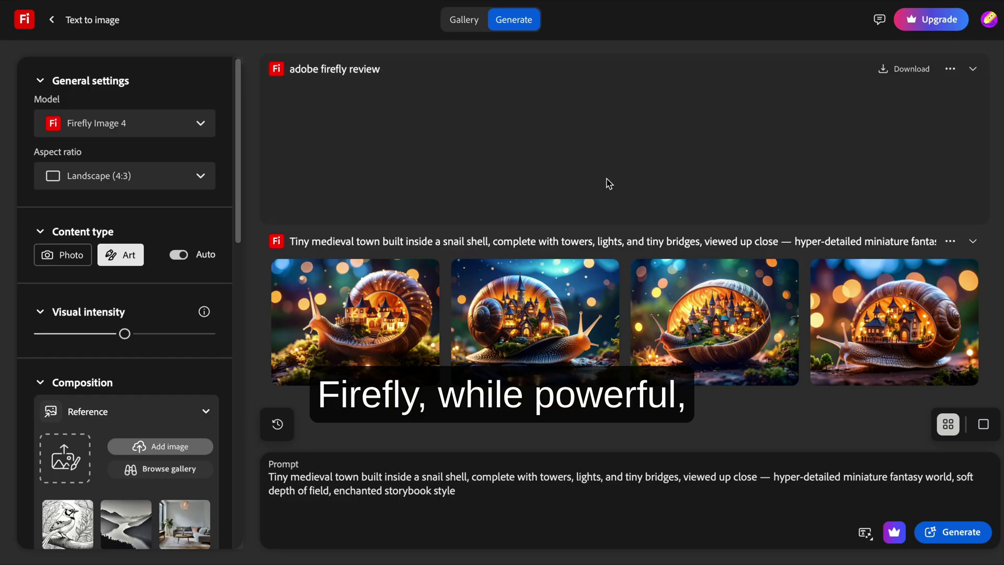
pyautogui.moveTo(423, 276)
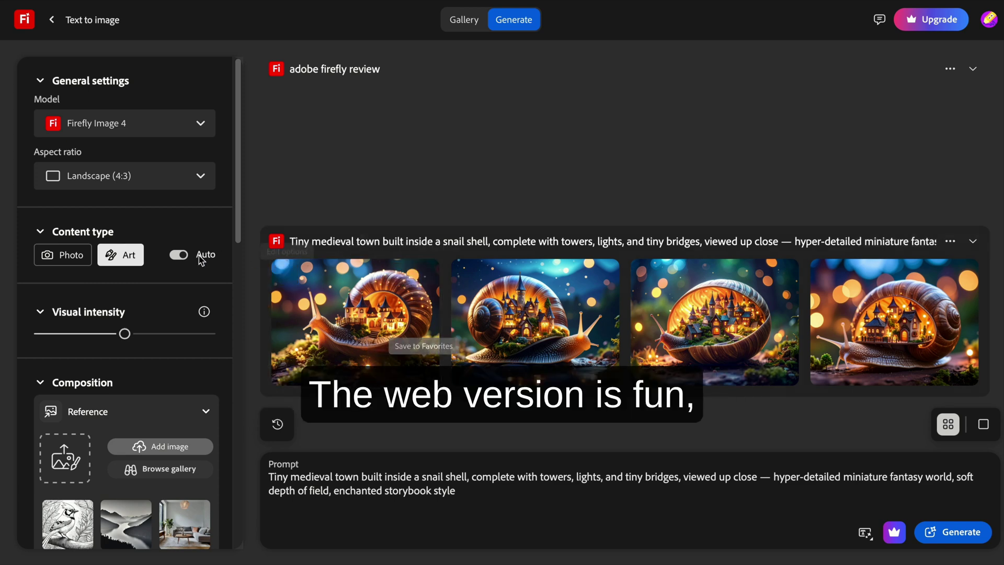
# - Regenerate with the neon figure style reference and the Scandinavian effect applied
pyautogui.scroll(-5, 155, 284)
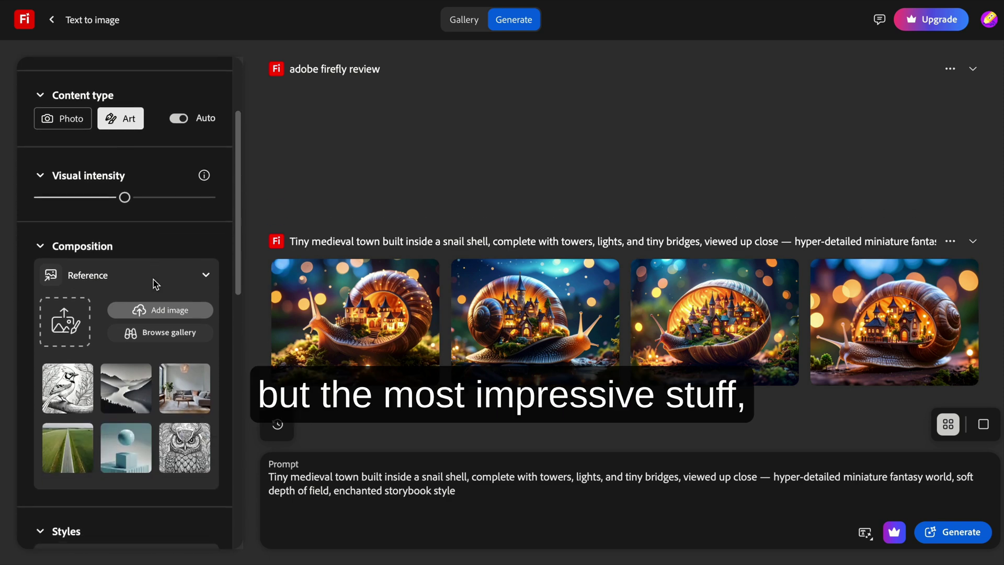
pyautogui.scroll(-2, 155, 284)
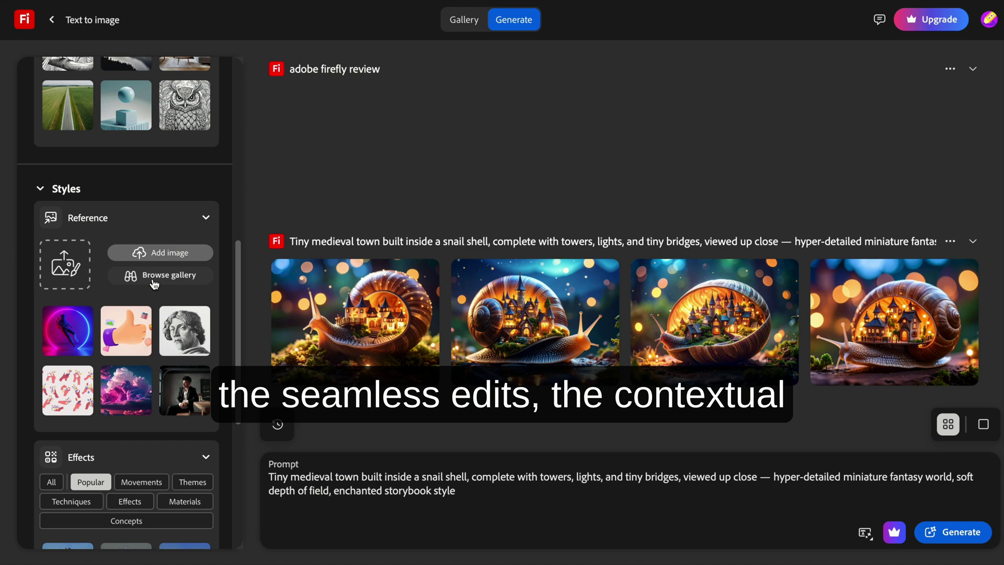
pyautogui.scroll(-1, 153, 285)
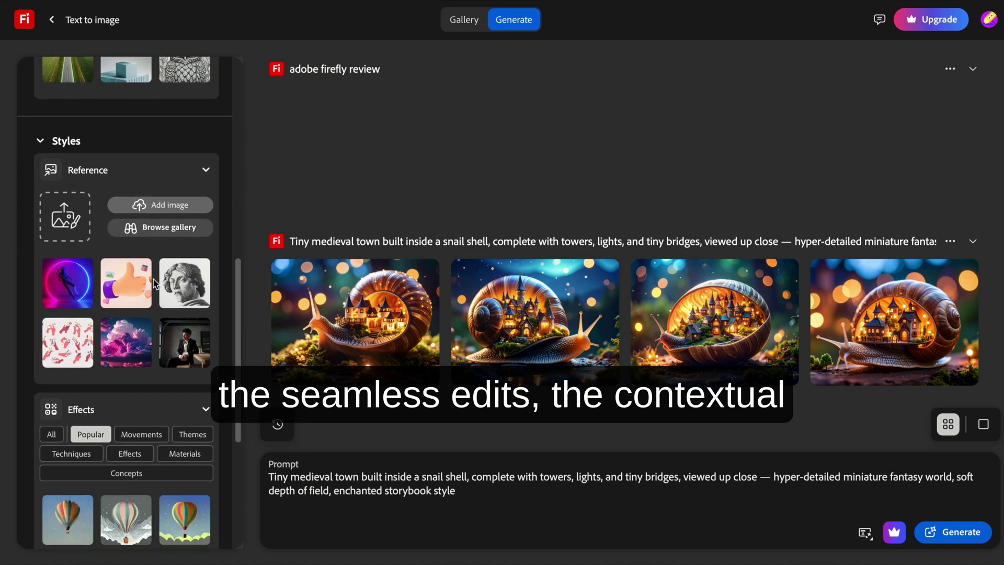
pyautogui.click(66, 285)
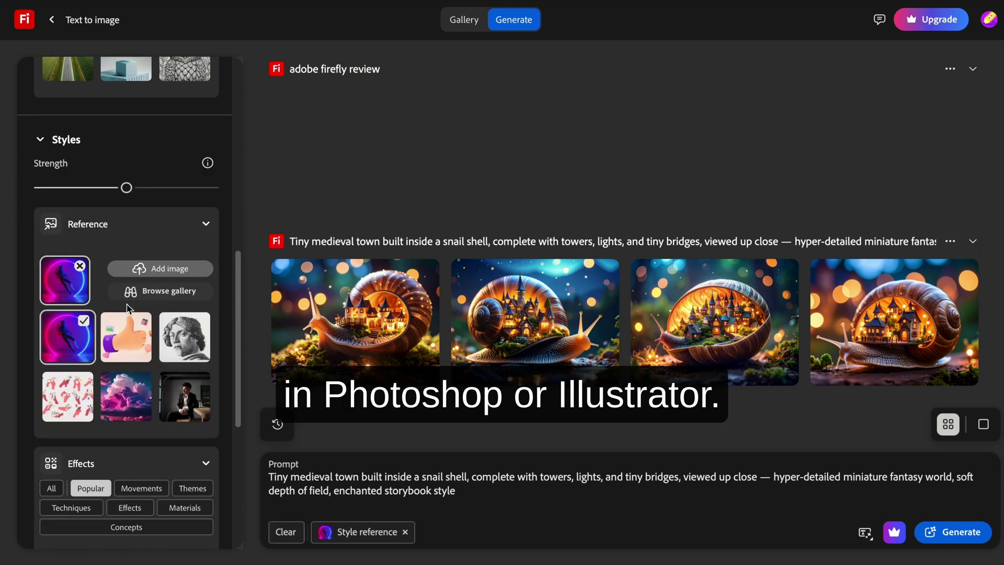
pyautogui.scroll(-6, 127, 309)
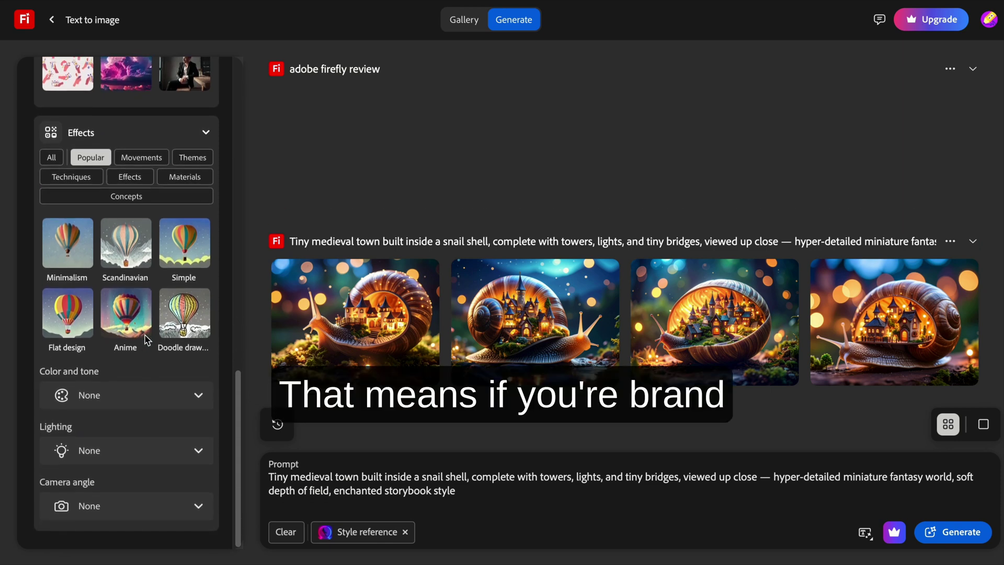
pyautogui.click(135, 260)
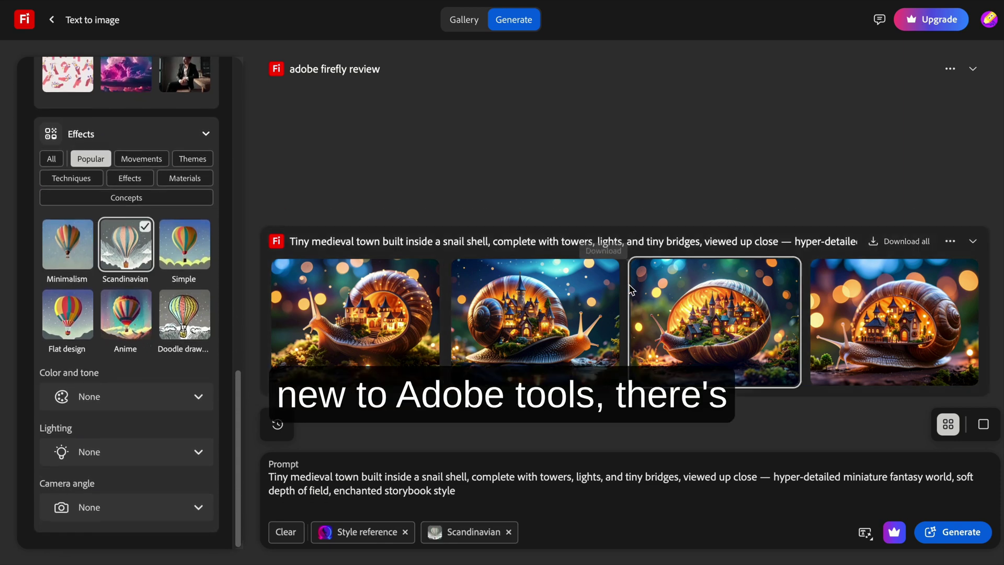
pyautogui.click(953, 534)
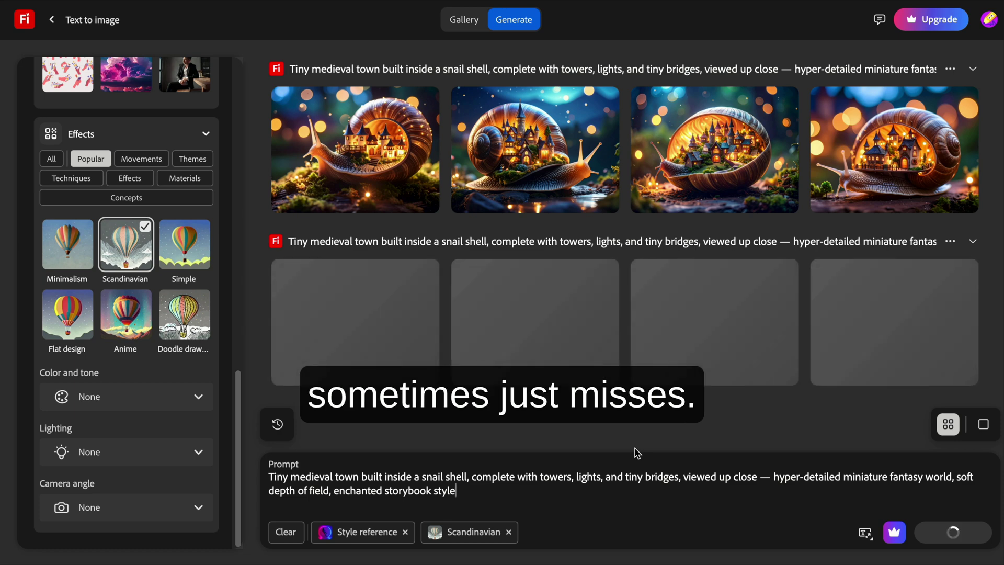
# - Switch to single-image view and page through the new neon snail images
pyautogui.click(984, 425)
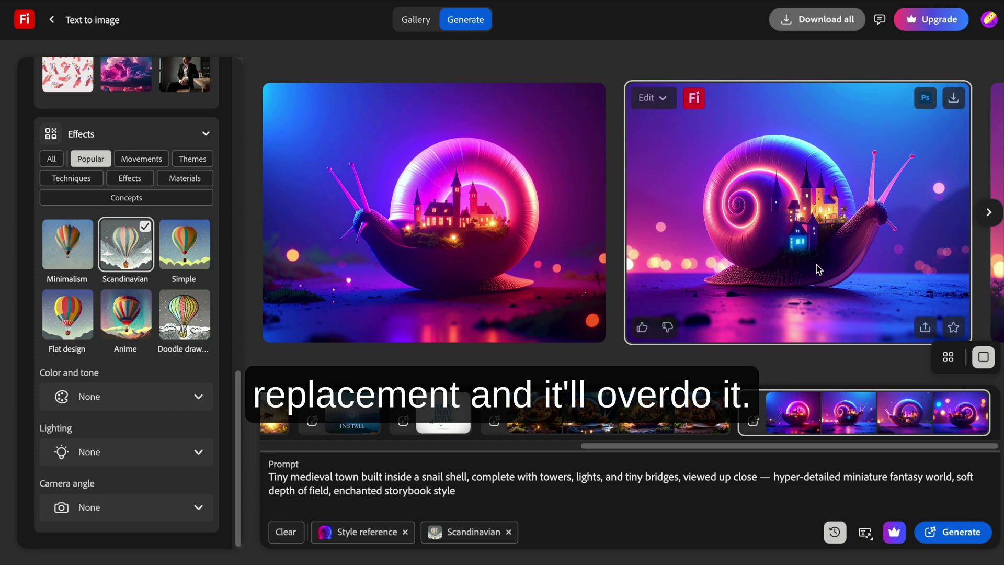
pyautogui.click(988, 216)
pyautogui.click(989, 219)
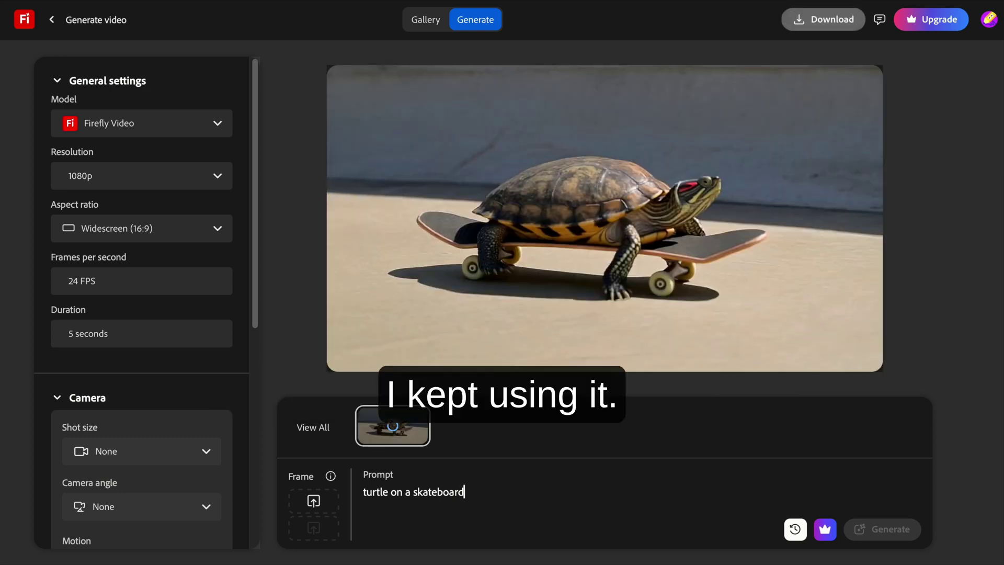
# - Play the turtle-on-a-skateboard clip, then scroll the community Gallery
pyautogui.moveTo(615, 204)
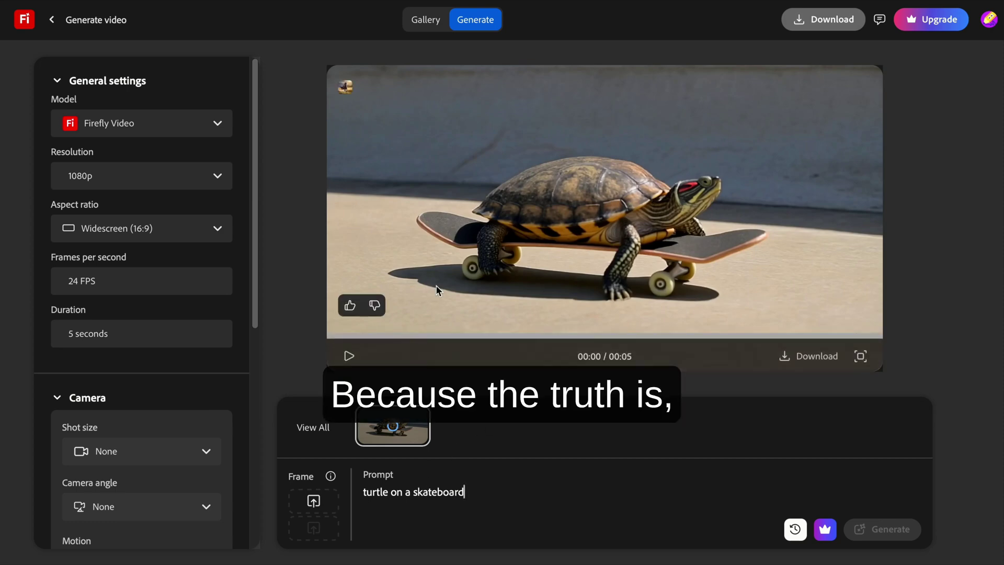
pyautogui.click(349, 356)
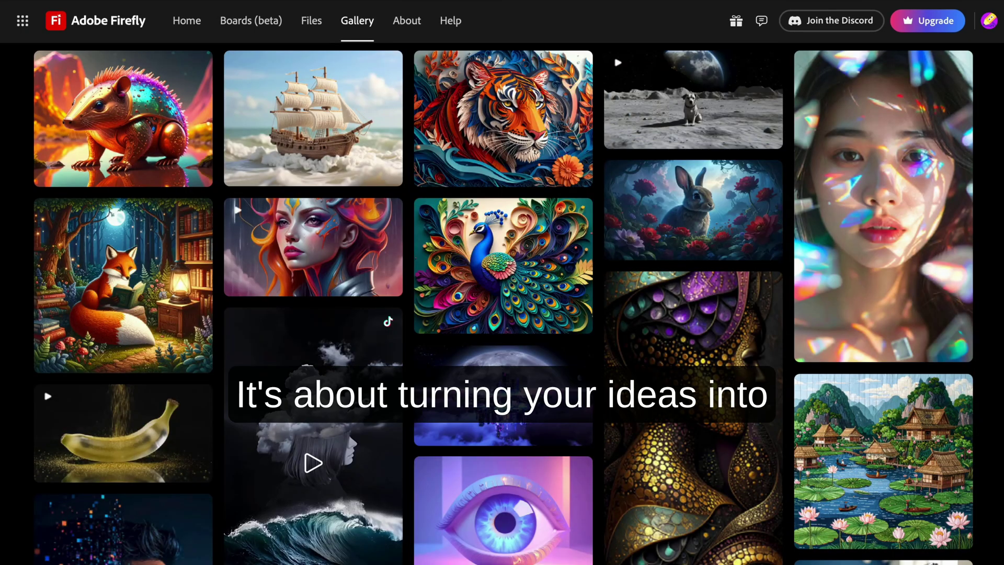
pyautogui.scroll(-5, 504, 303)
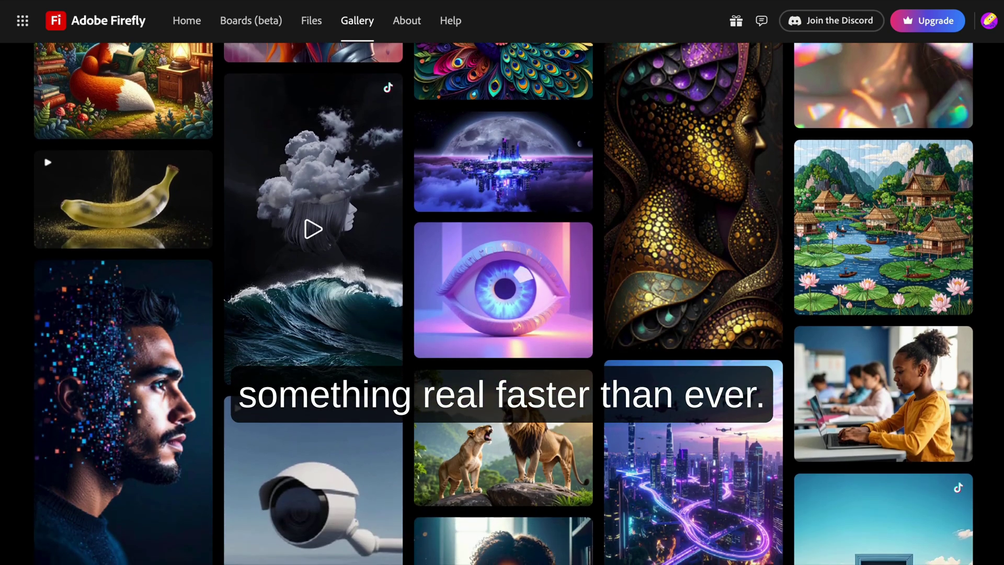
pyautogui.scroll(-4, 504, 303)
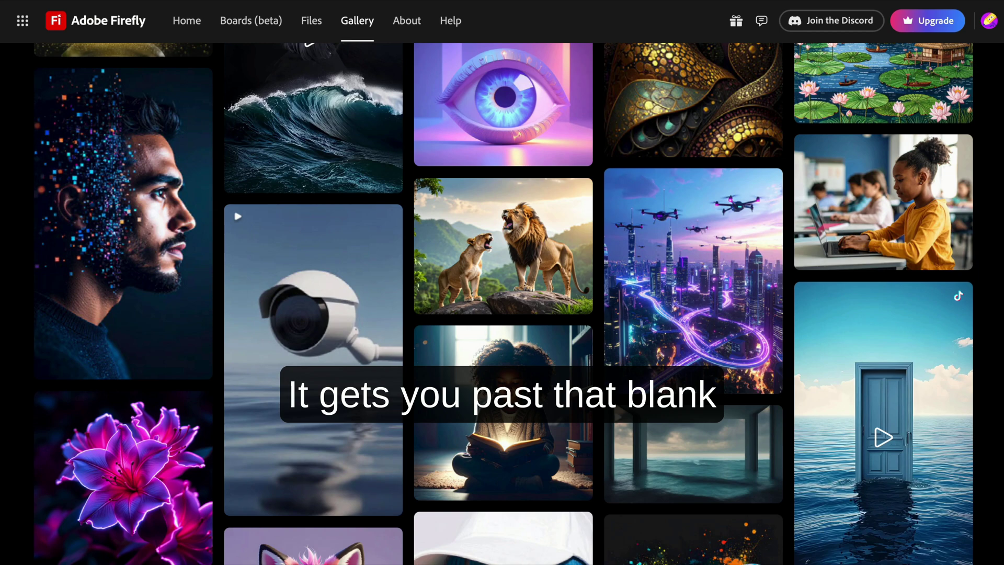
pyautogui.scroll(-2, 503, 303)
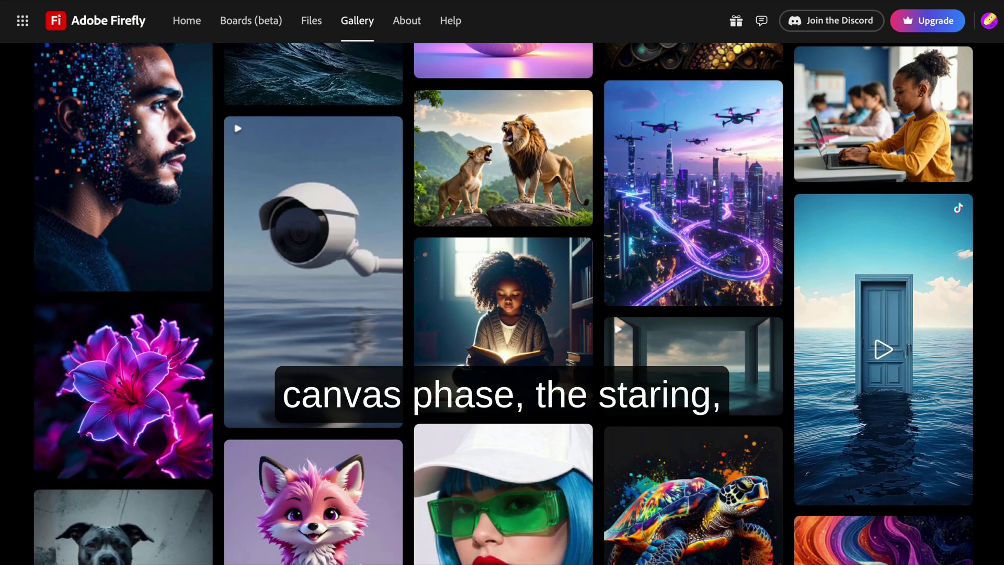
pyautogui.scroll(-3, 503, 303)
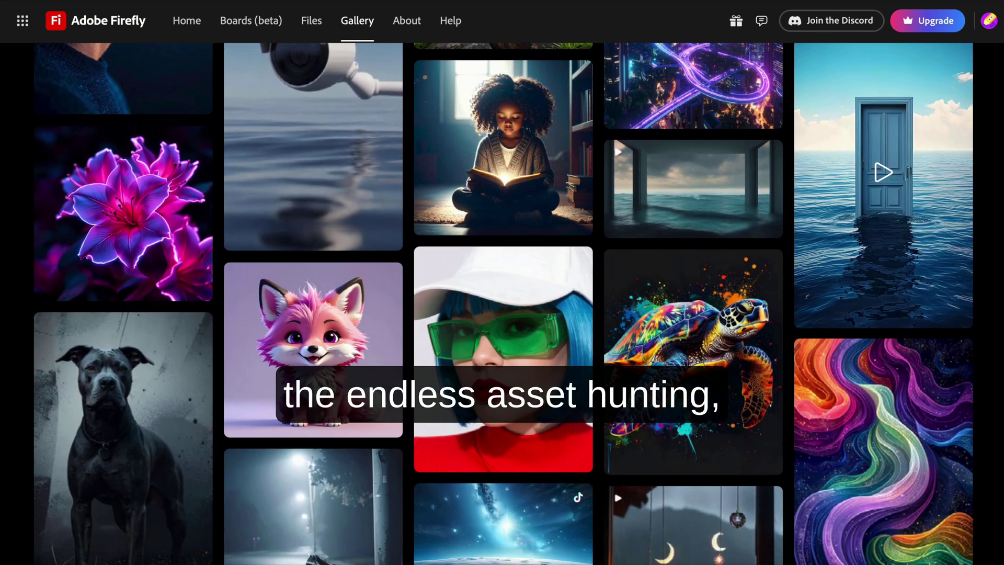
pyautogui.scroll(-4, 504, 303)
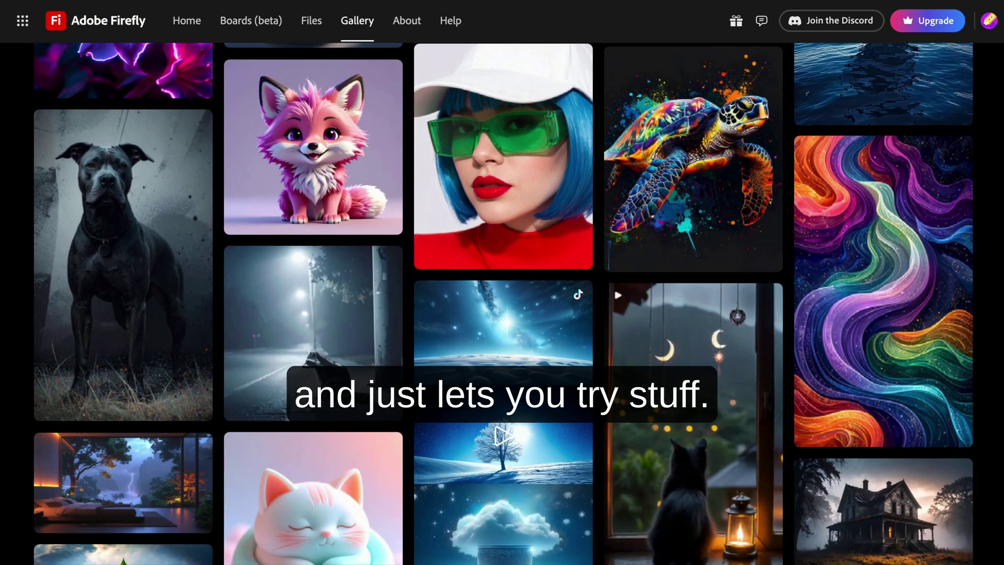
pyautogui.scroll(-4, 504, 303)
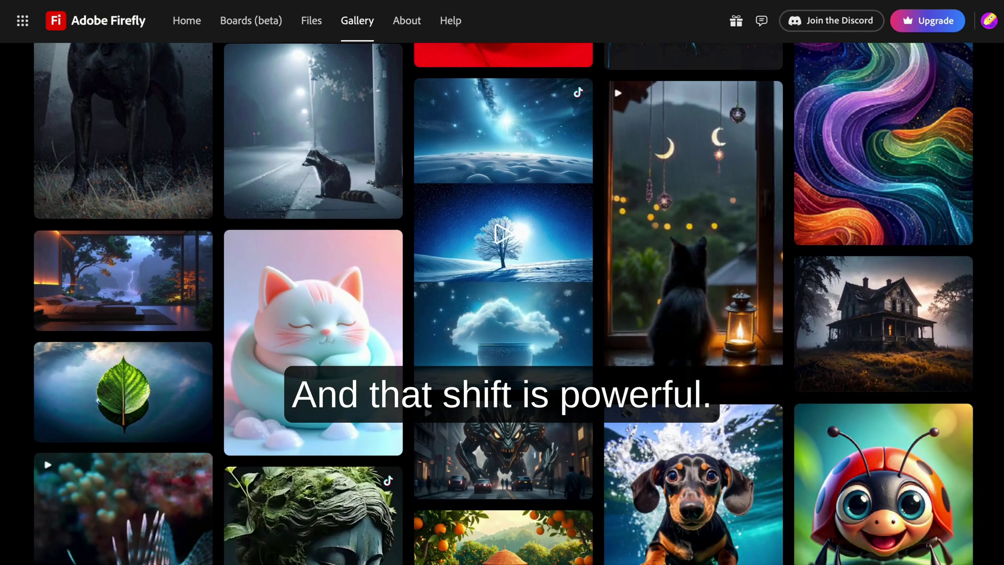
pyautogui.scroll(-3, 504, 304)
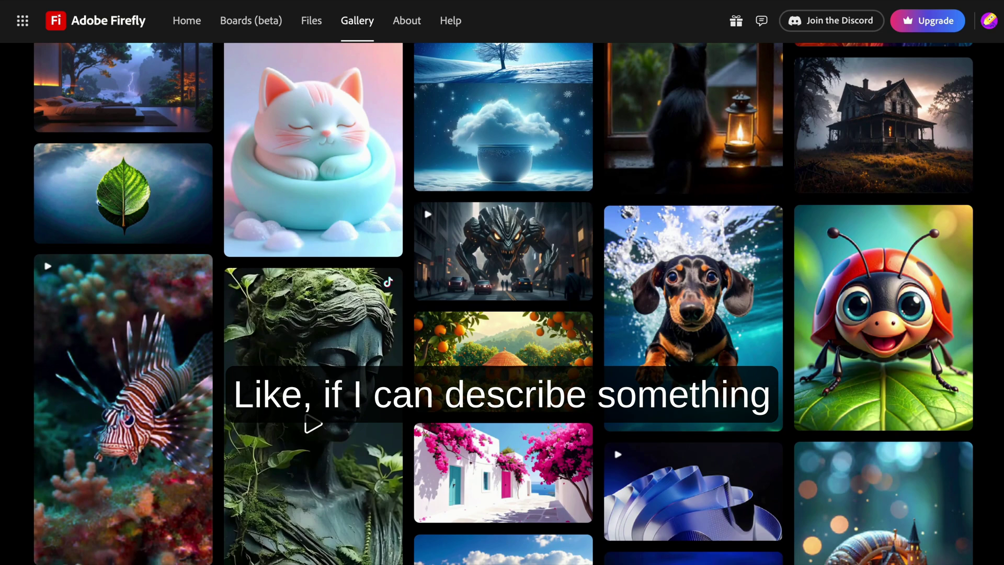
pyautogui.scroll(-4, 504, 304)
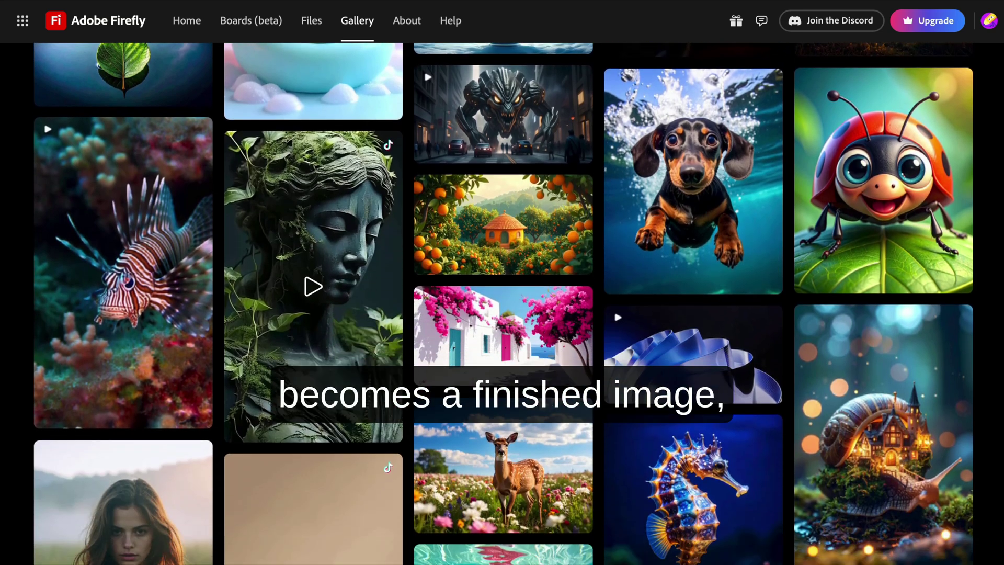
pyautogui.scroll(-1, 504, 303)
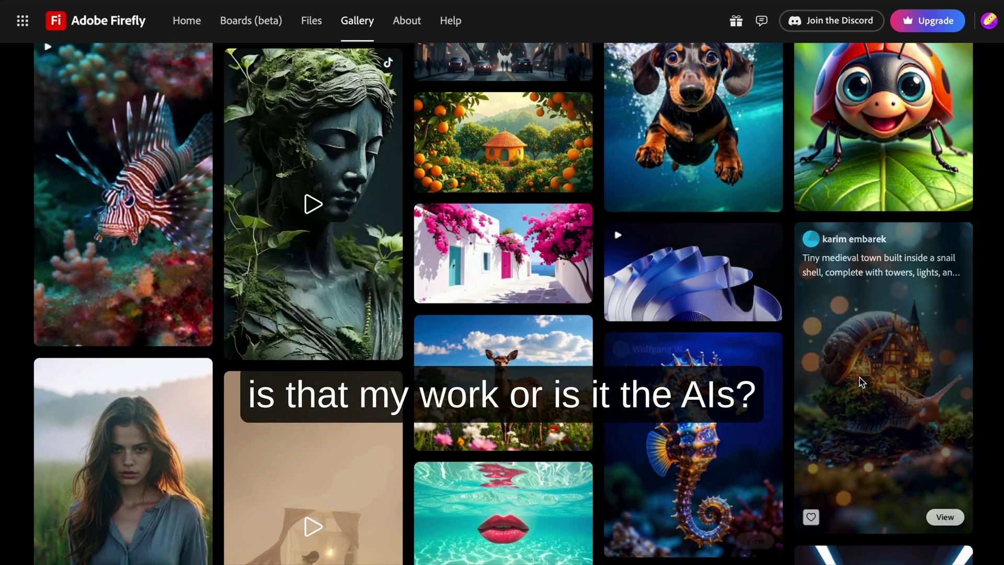
pyautogui.scroll(-5, 504, 303)
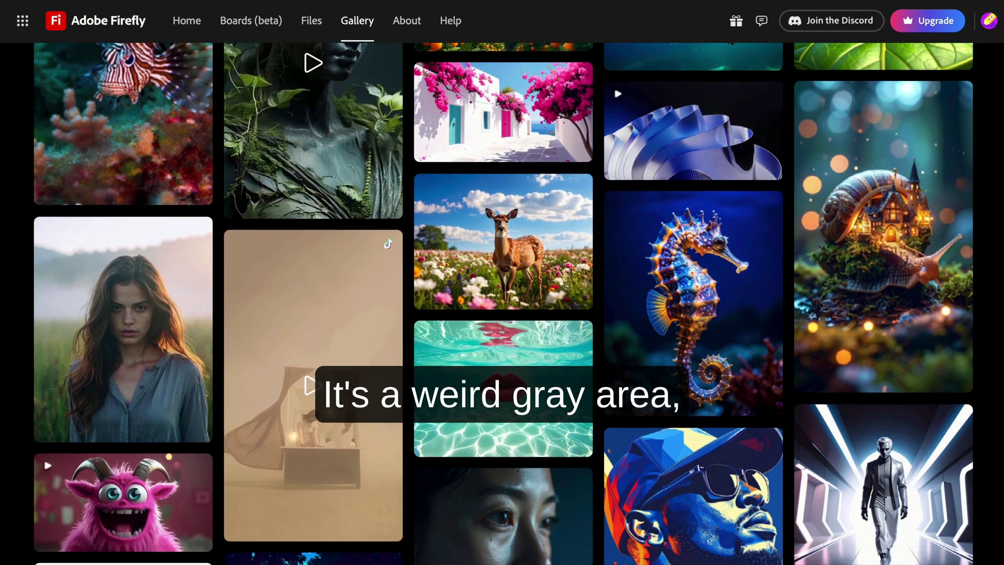
pyautogui.scroll(-3, 503, 304)
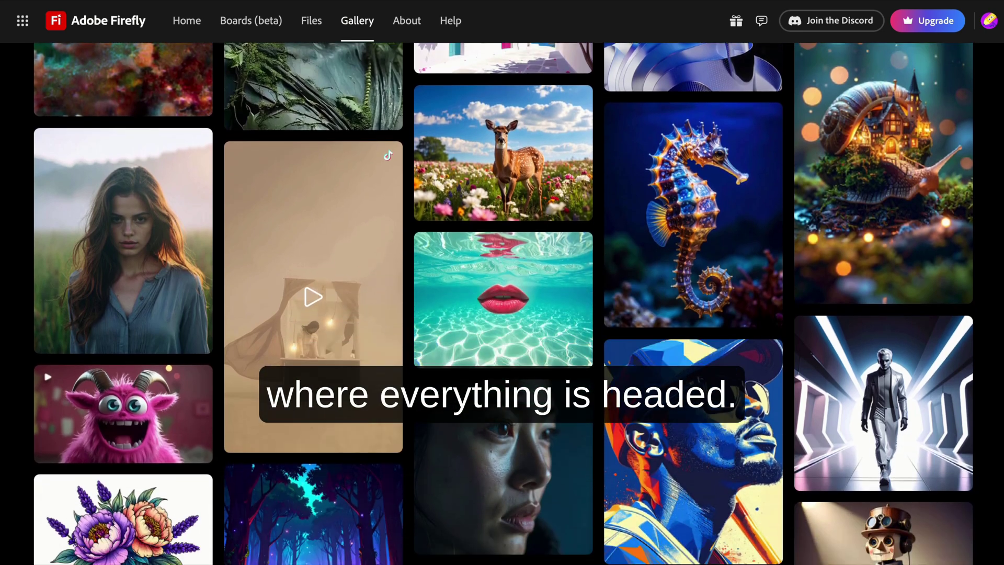
pyautogui.scroll(-1, 504, 303)
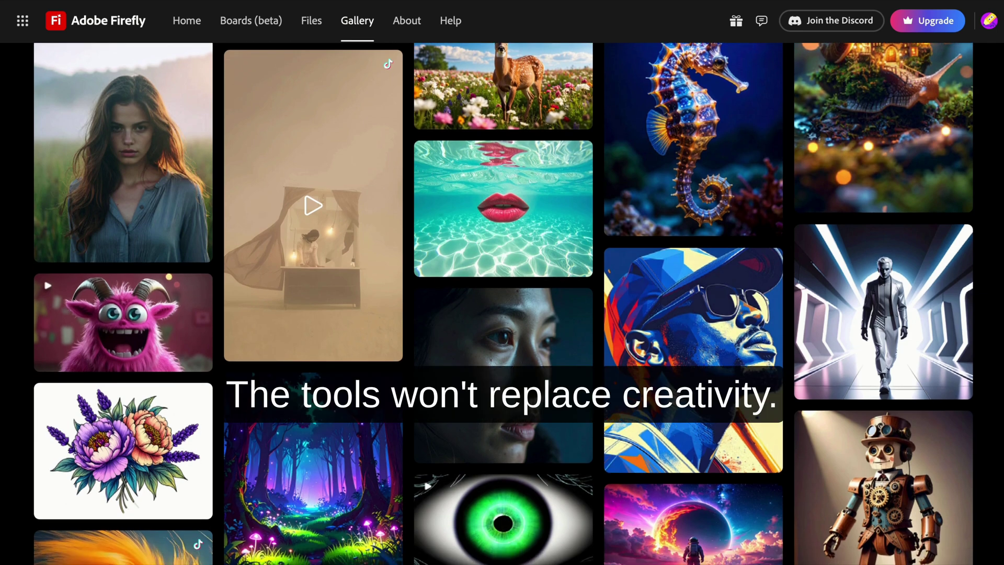
pyautogui.scroll(-4, 504, 303)
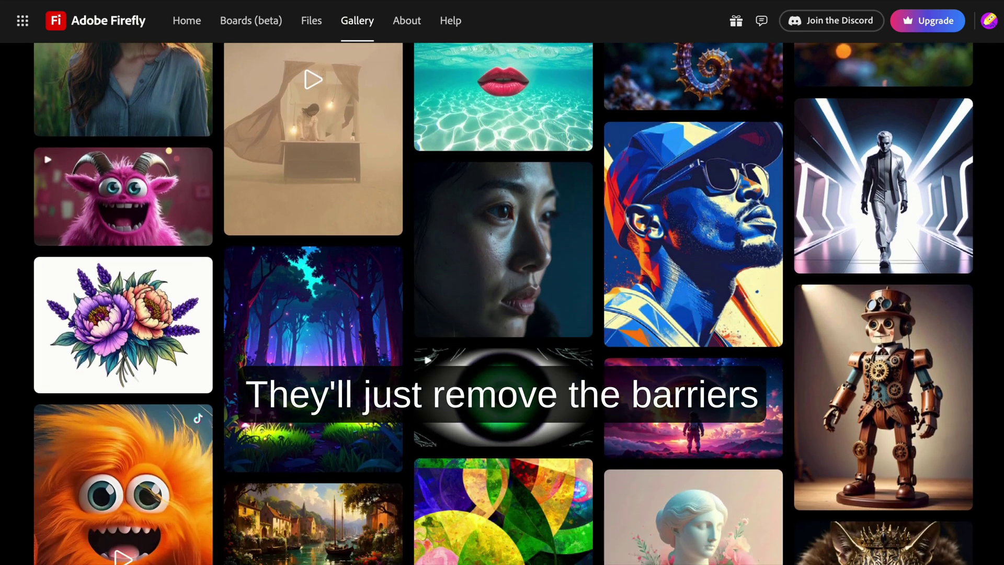
pyautogui.scroll(-3, 504, 304)
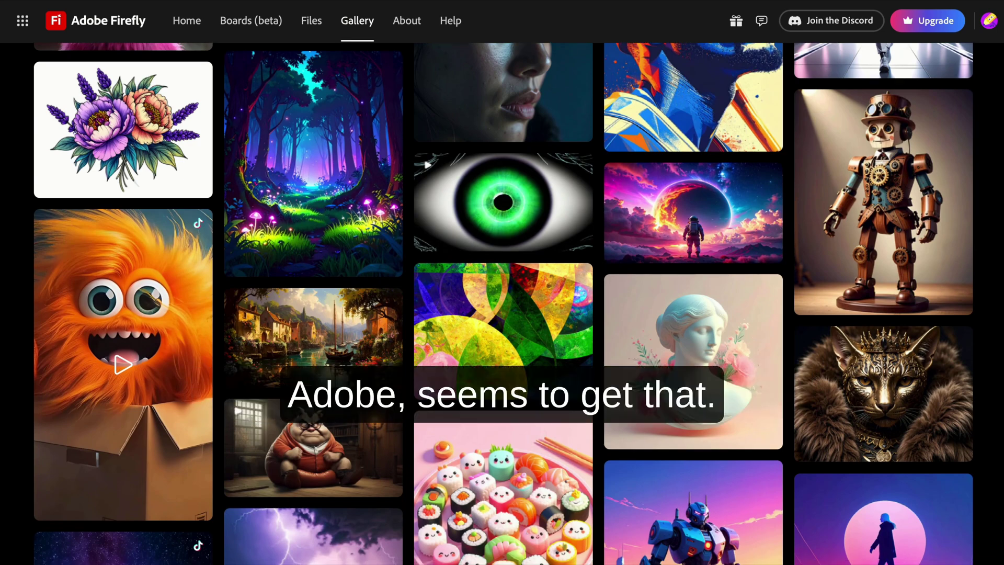
pyautogui.scroll(-2, 504, 303)
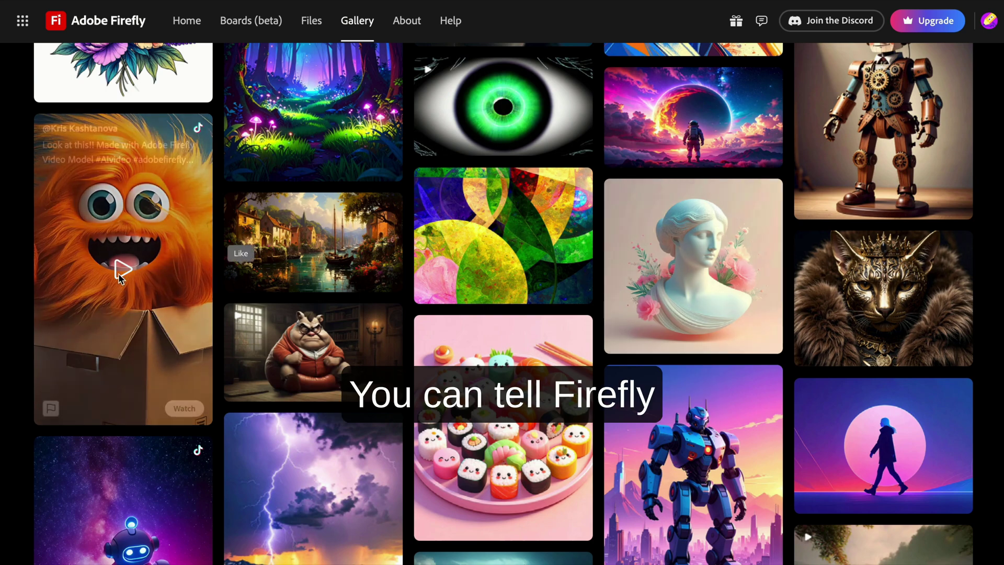
# - Preview and close the orange monster video, then open the glossy pill video in the generator
pyautogui.click(122, 272)
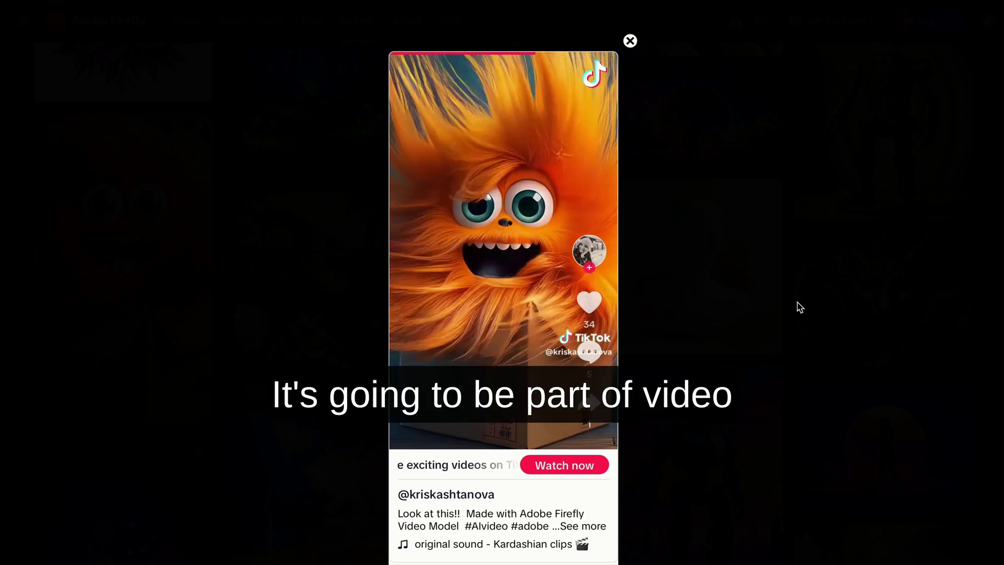
pyautogui.click(631, 41)
pyautogui.scroll(-3, 978, 237)
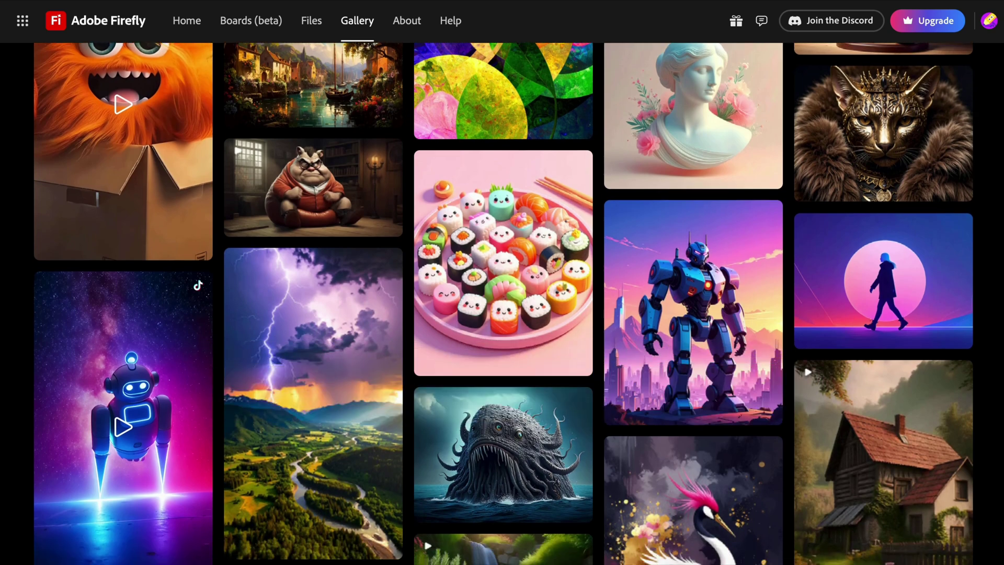
pyautogui.scroll(-4, 504, 304)
pyautogui.scroll(-3, 504, 303)
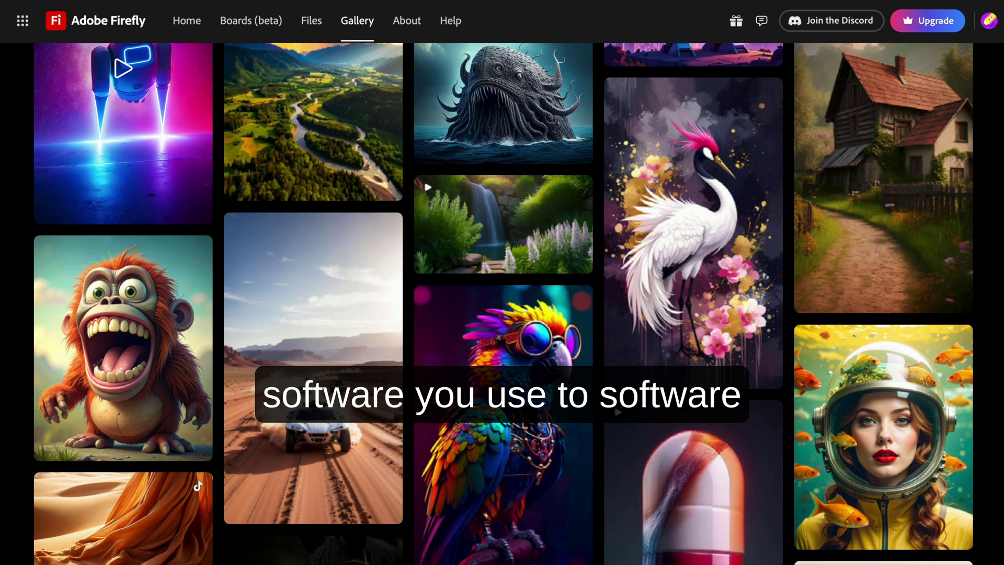
pyautogui.scroll(-3, 504, 303)
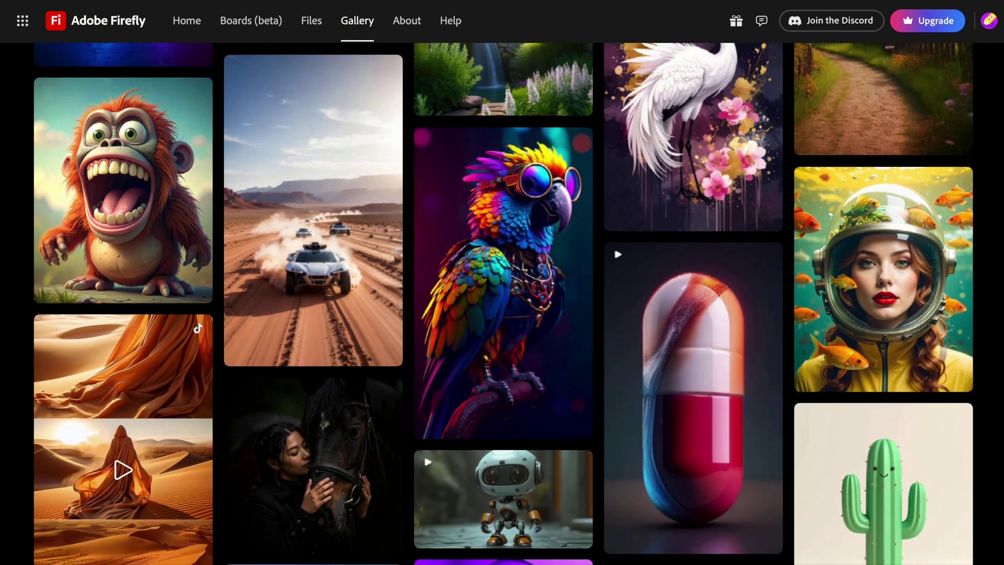
pyautogui.scroll(-2, 504, 303)
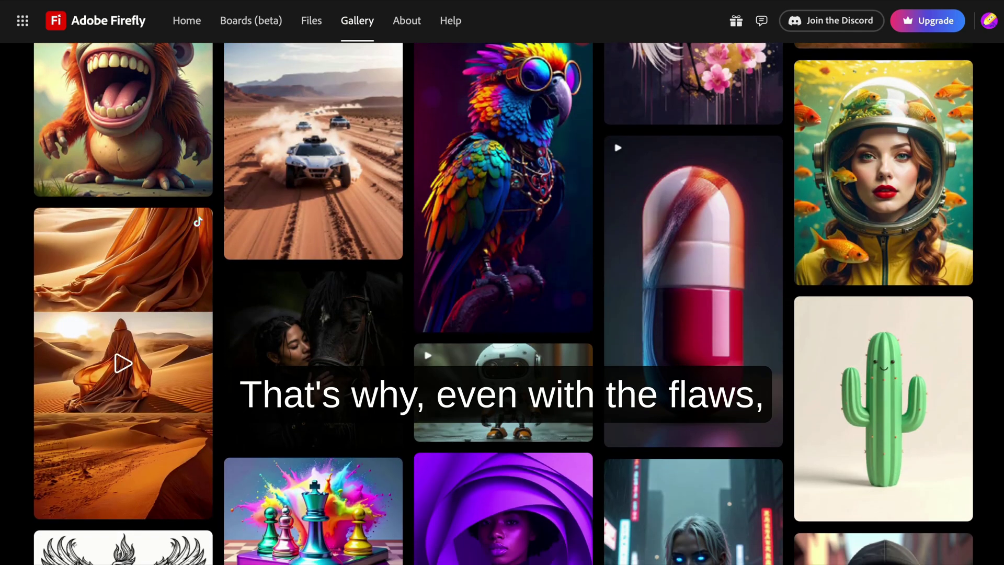
pyautogui.scroll(-1, 503, 303)
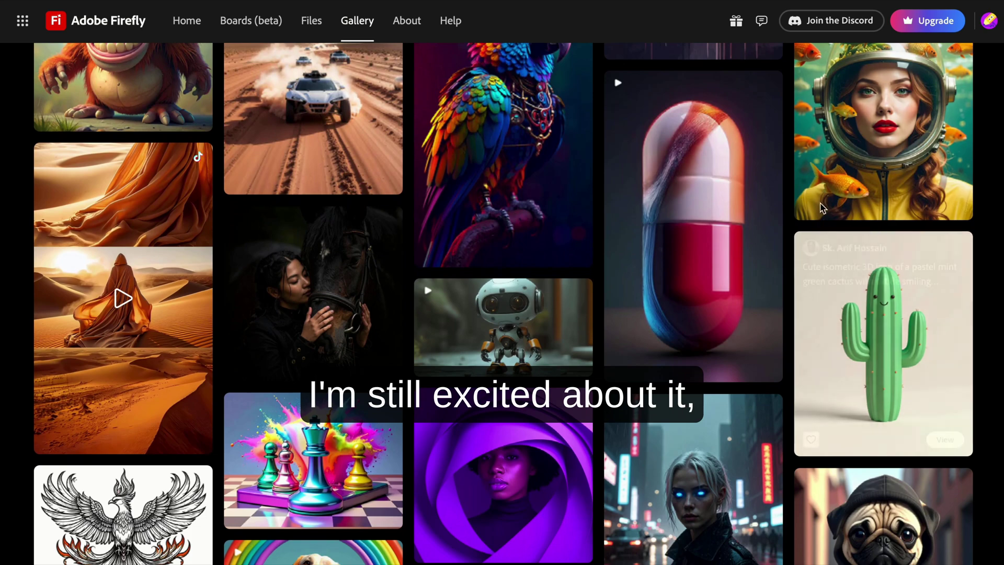
pyautogui.click(733, 199)
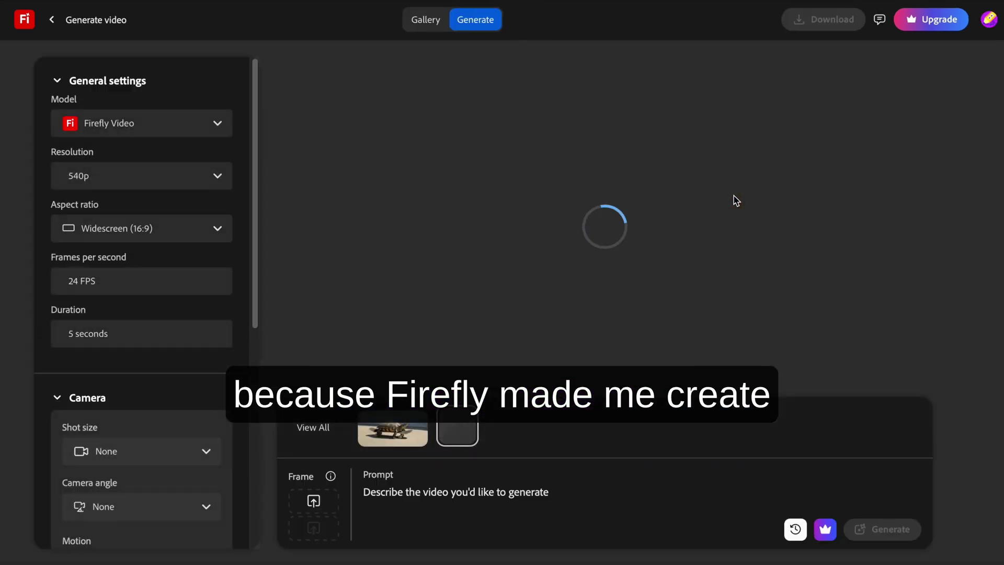
# - Play the vertical 9:16 gradient pill clip in the video generator
pyautogui.moveTo(613, 236)
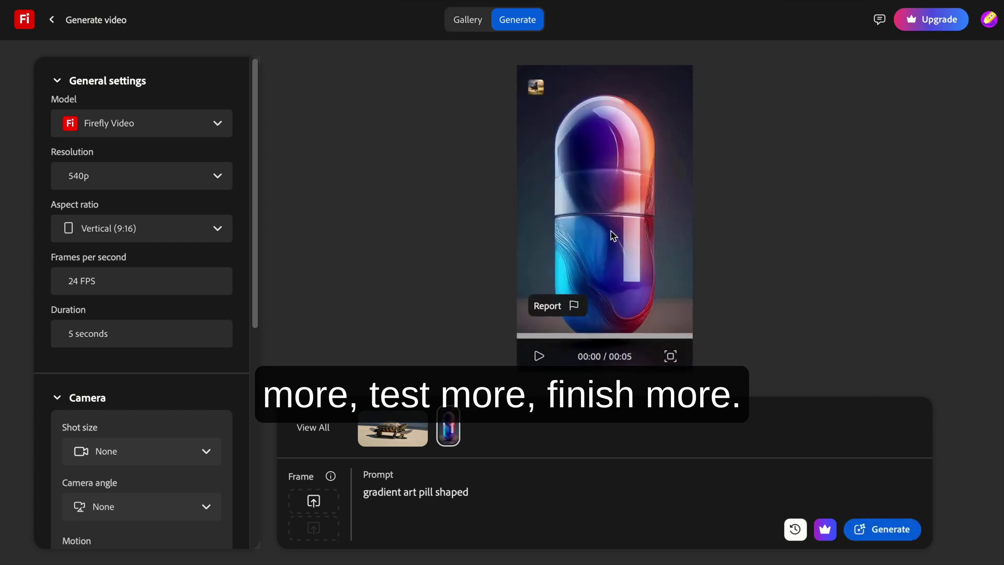
pyautogui.click(535, 359)
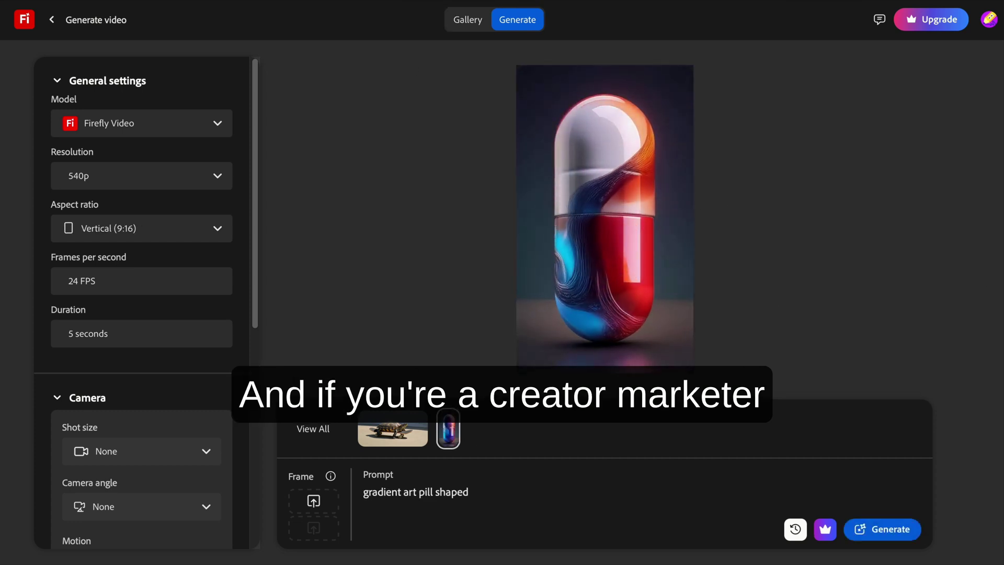